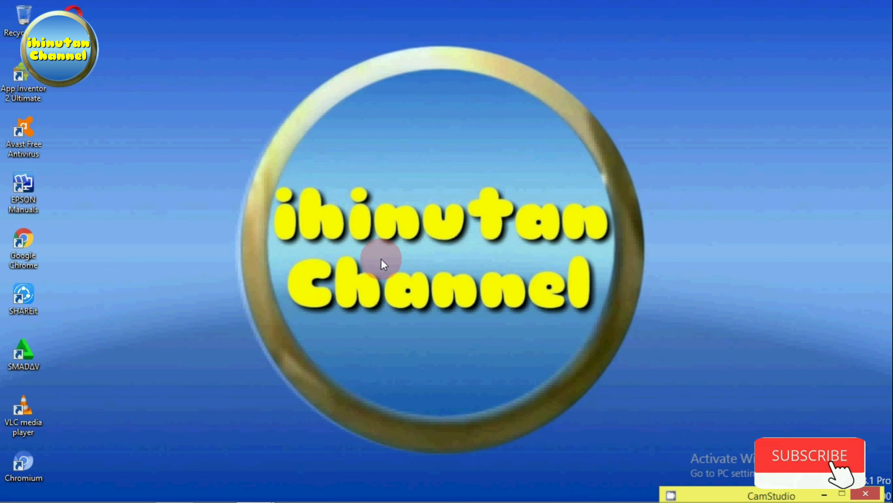
right_click(401, 204)
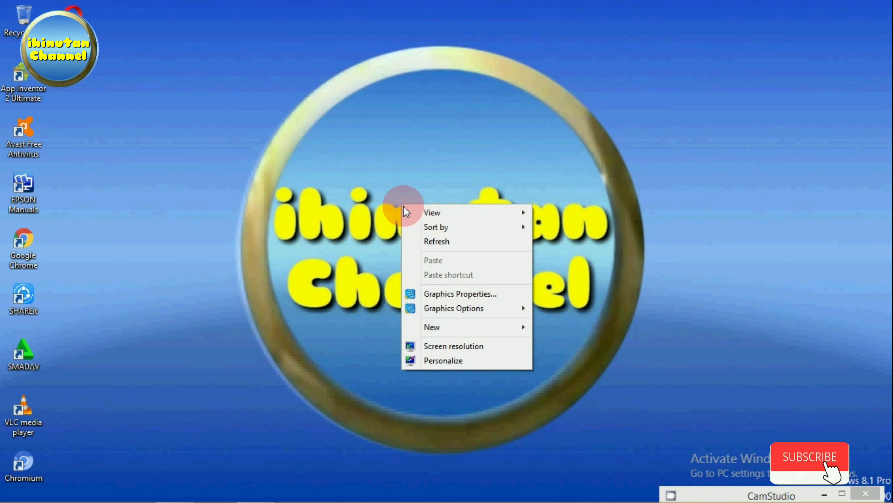
click(432, 238)
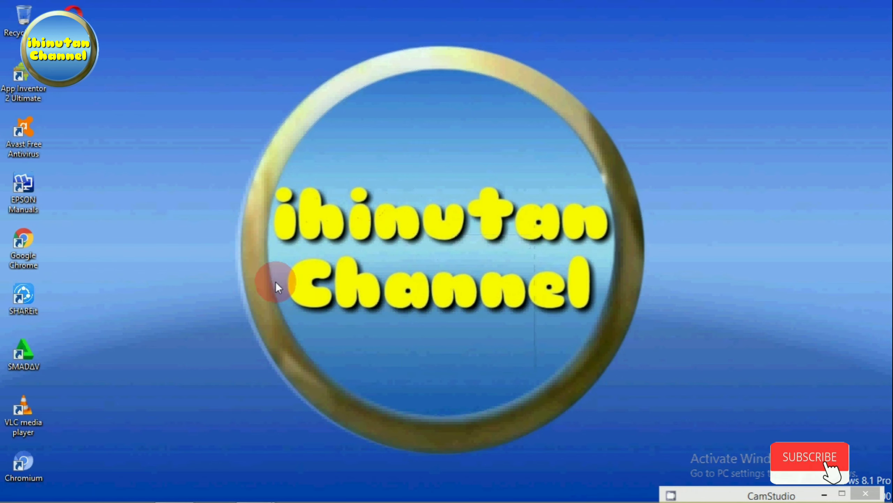
right_click(412, 233)
click(448, 269)
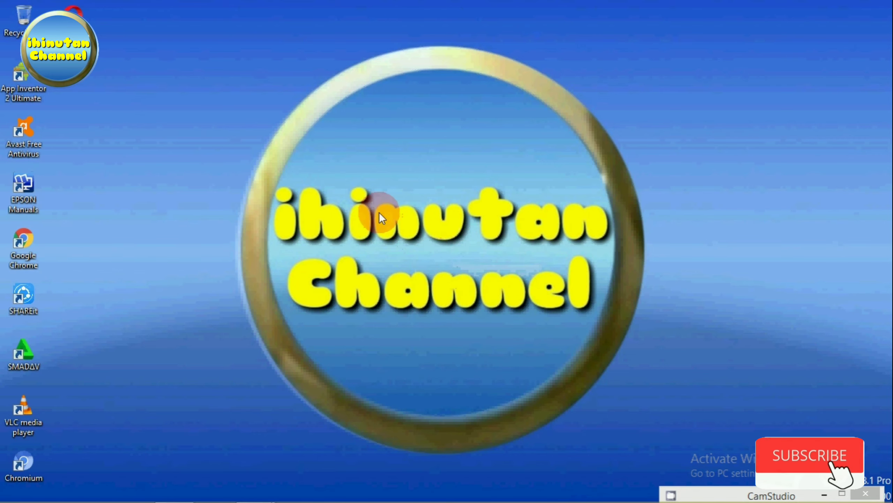
right_click(378, 207)
click(416, 246)
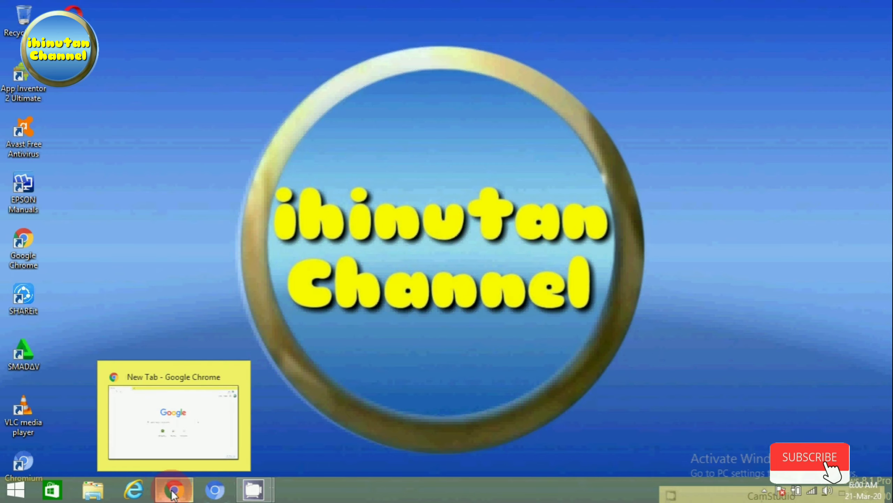
Switch to Google Chrome and search Google for "google classroom".
click(173, 493)
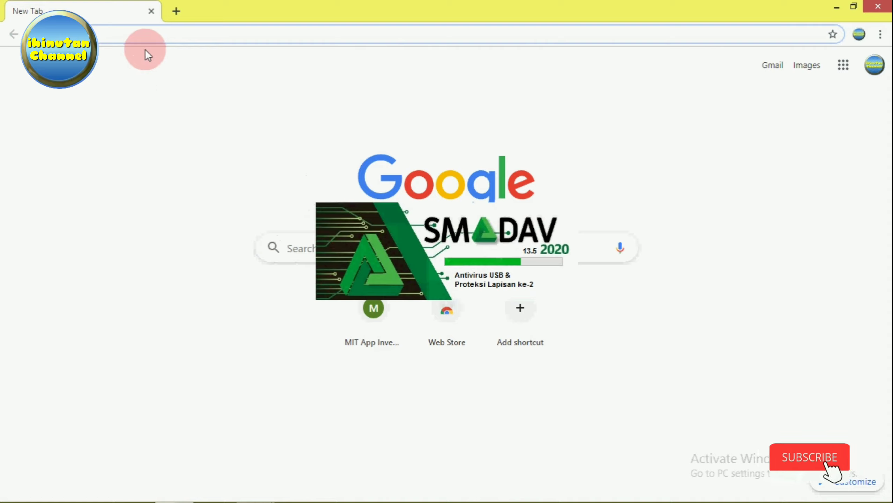
click(310, 246)
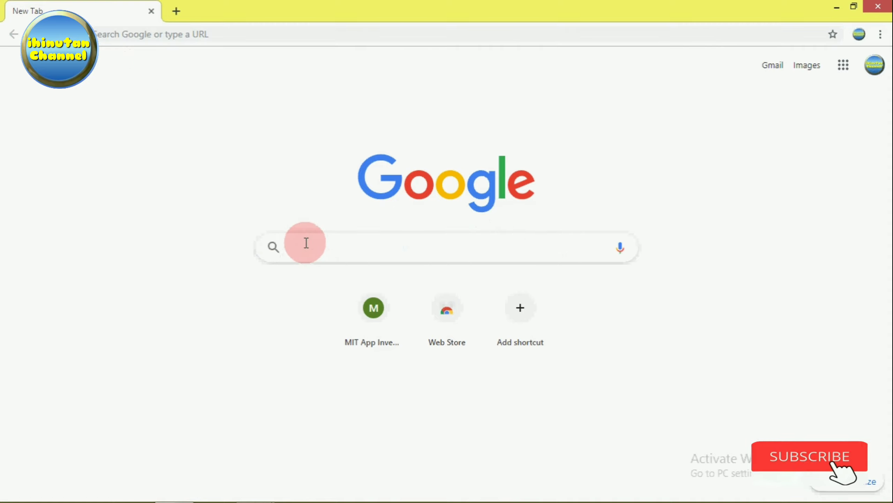
text(google)
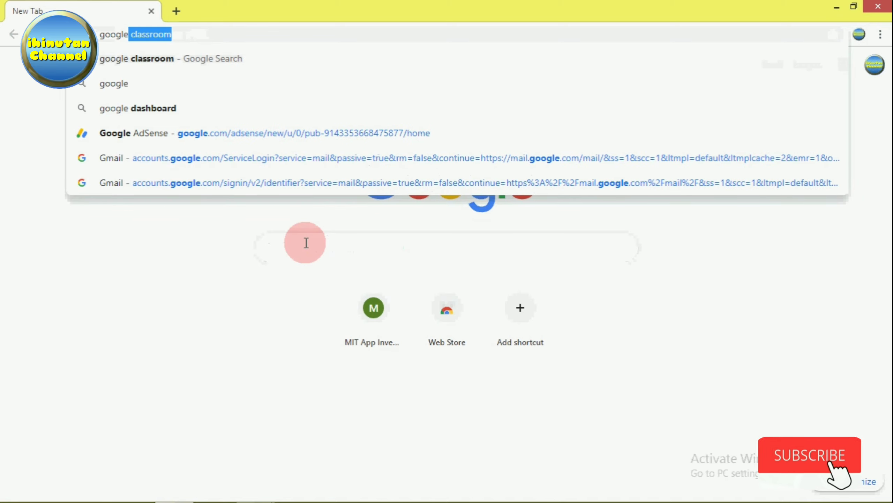
text( cl)
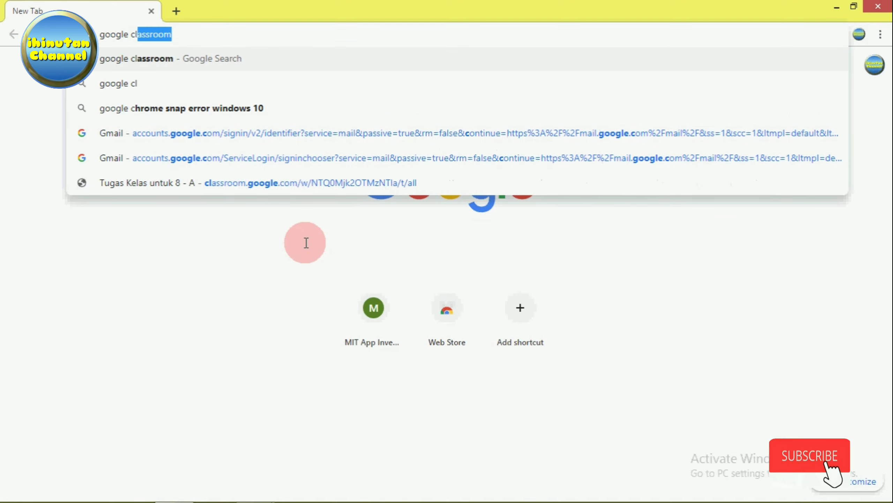
text(assroom)
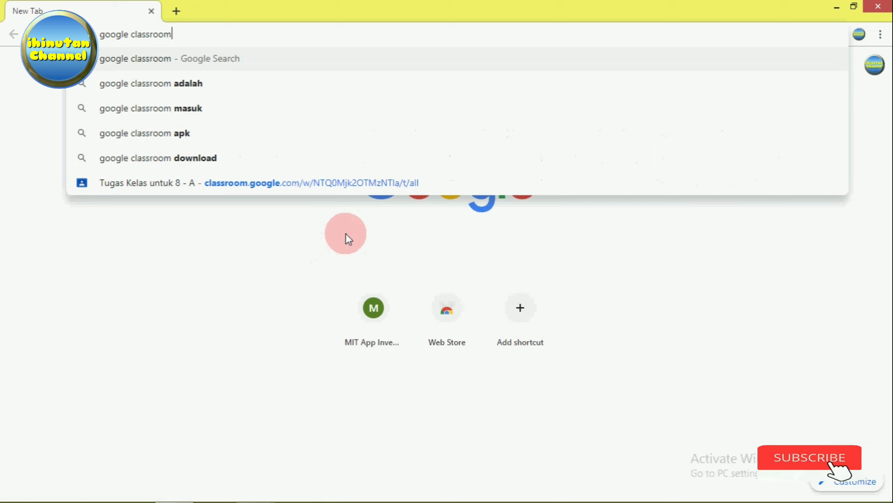
key(Return)
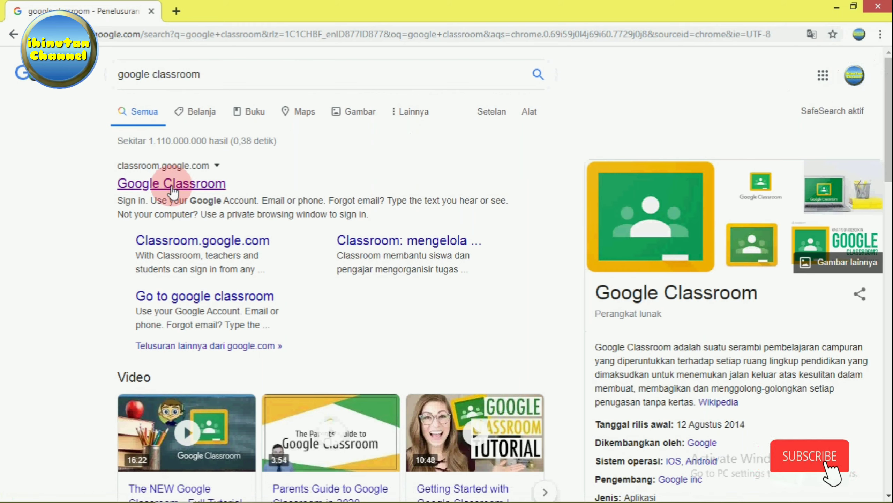
Sign out of the Google account that is currently active in the browser.
click(854, 75)
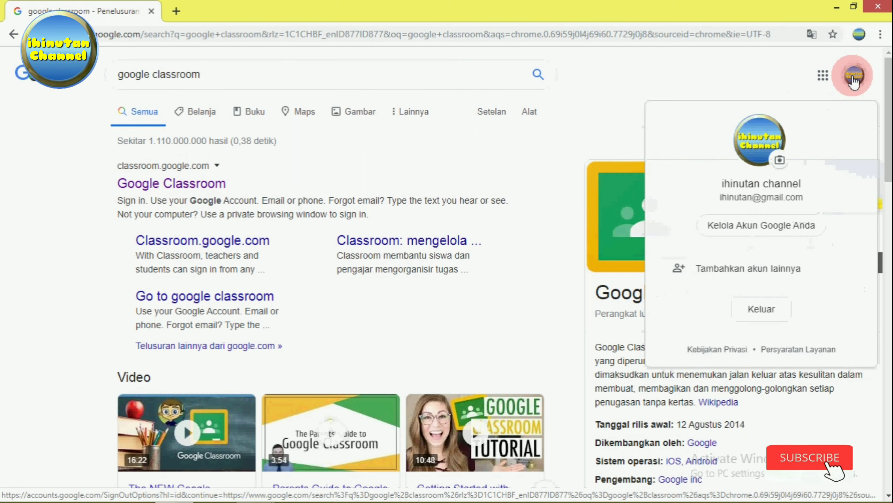
click(769, 309)
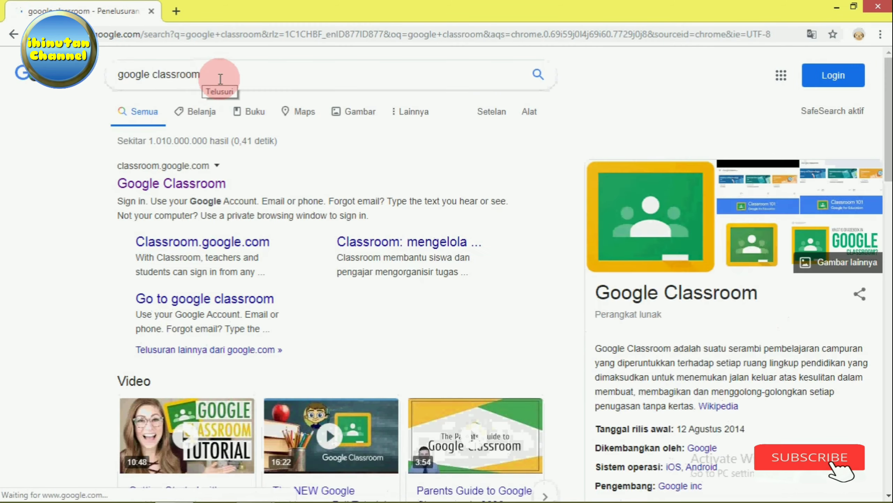
Open the Google Classroom search result and choose the previously used account to sign in.
click(152, 186)
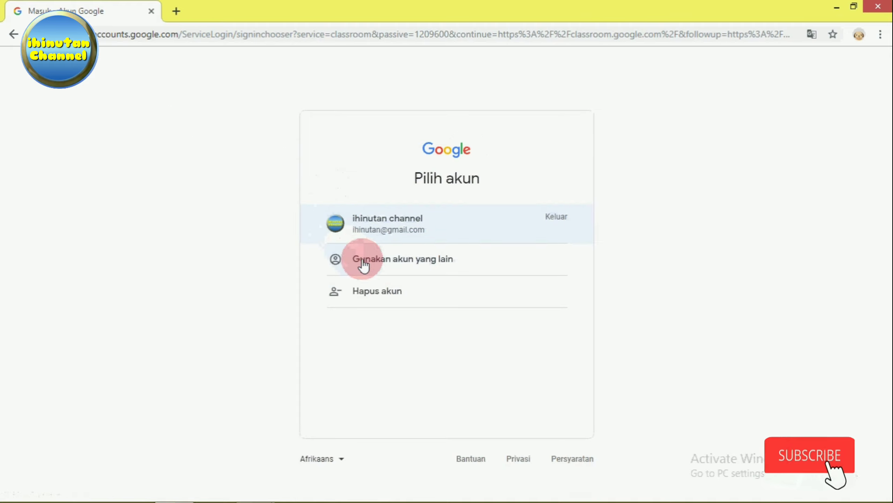
click(392, 264)
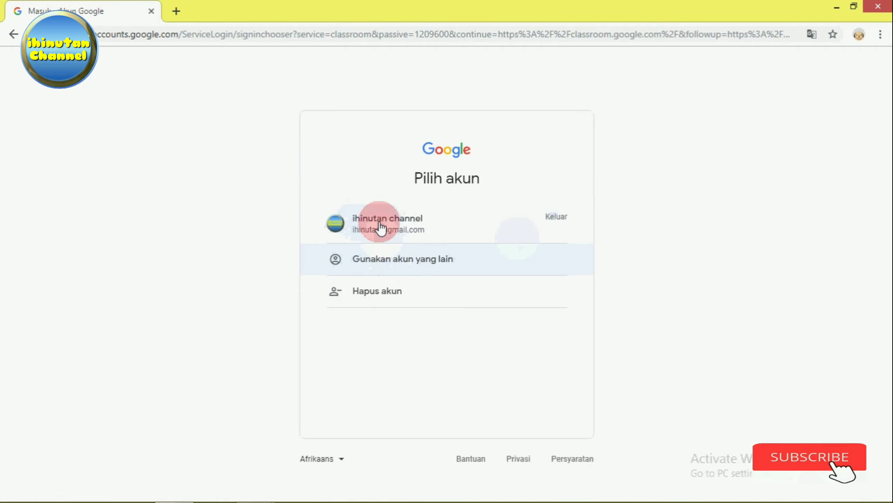
click(397, 227)
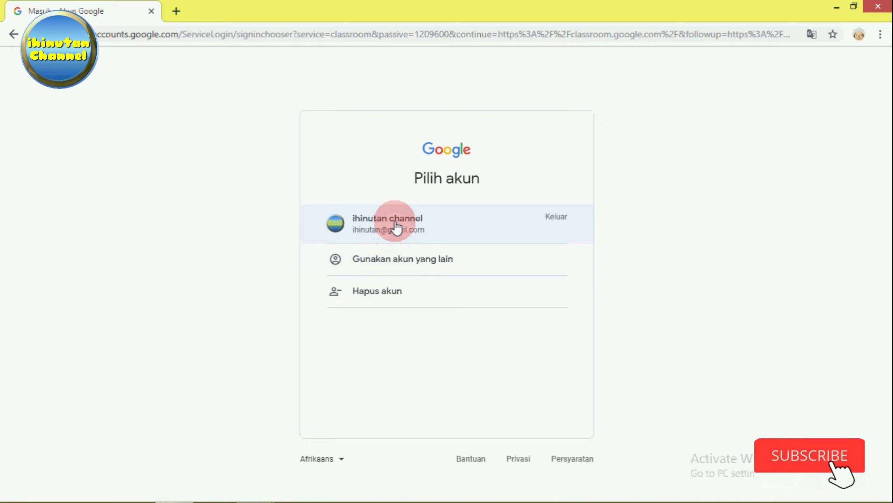
click(378, 229)
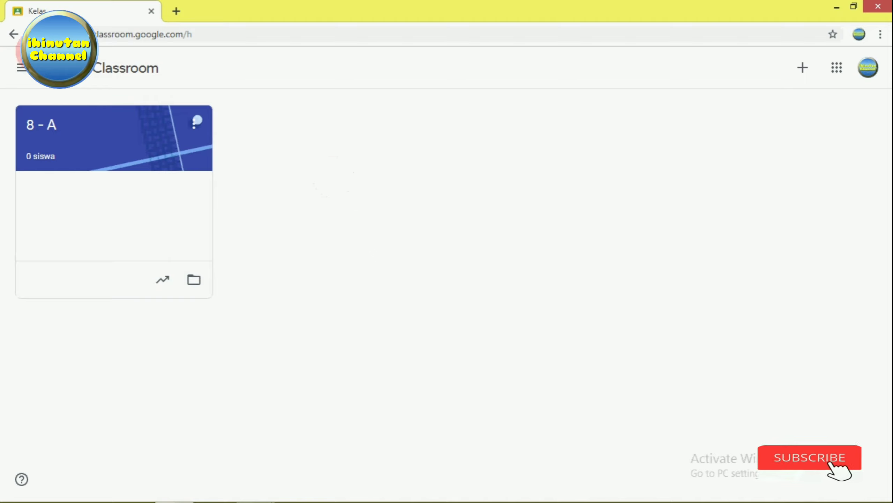
Open the Classroom settings and look over the profile, email, comment and class notification options.
click(25, 71)
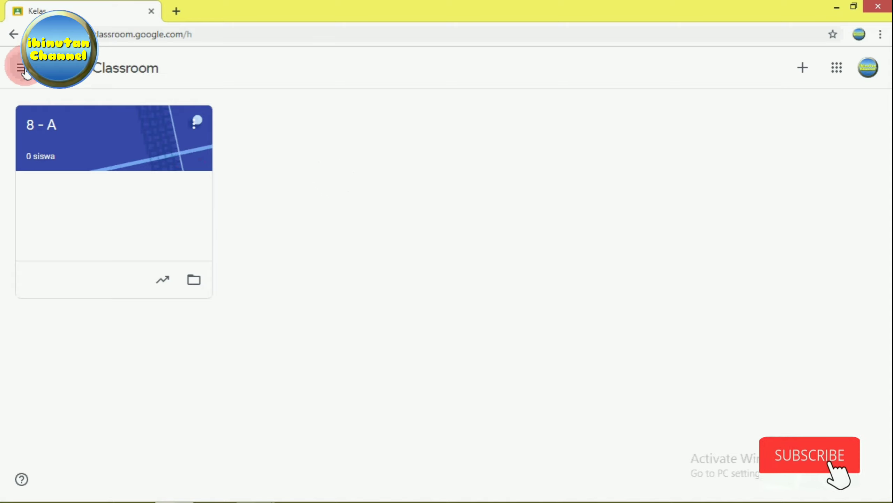
click(341, 208)
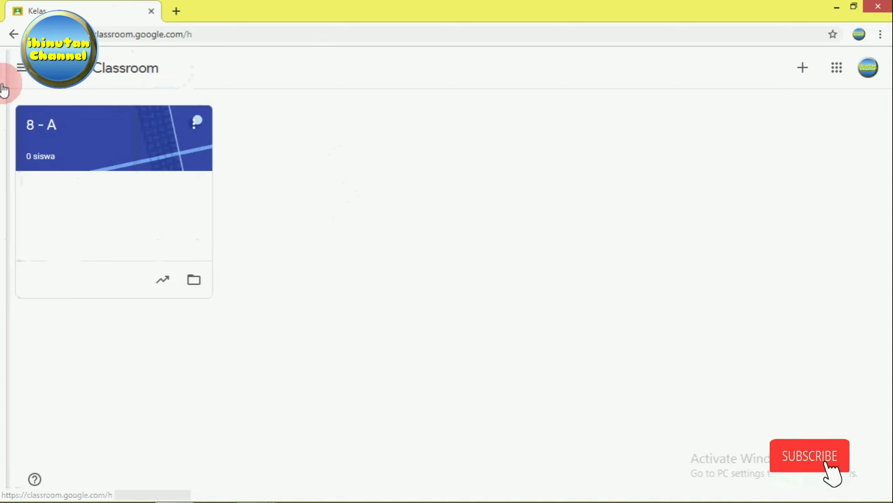
click(24, 71)
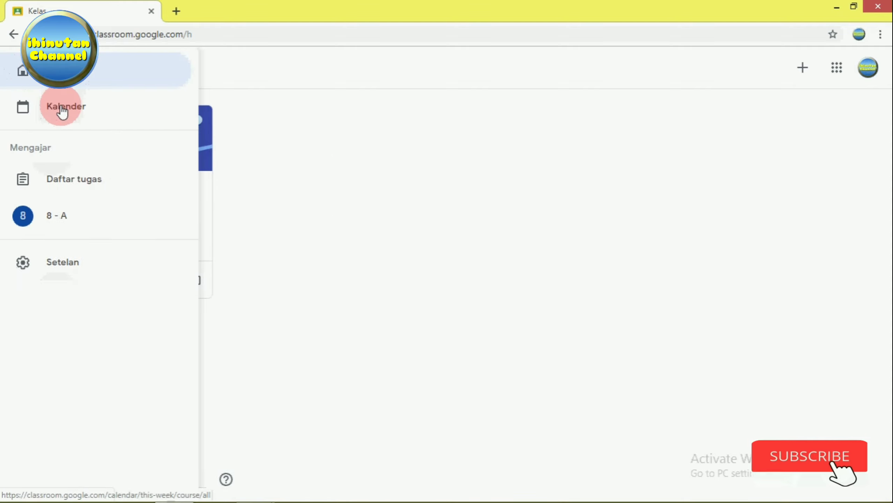
click(61, 195)
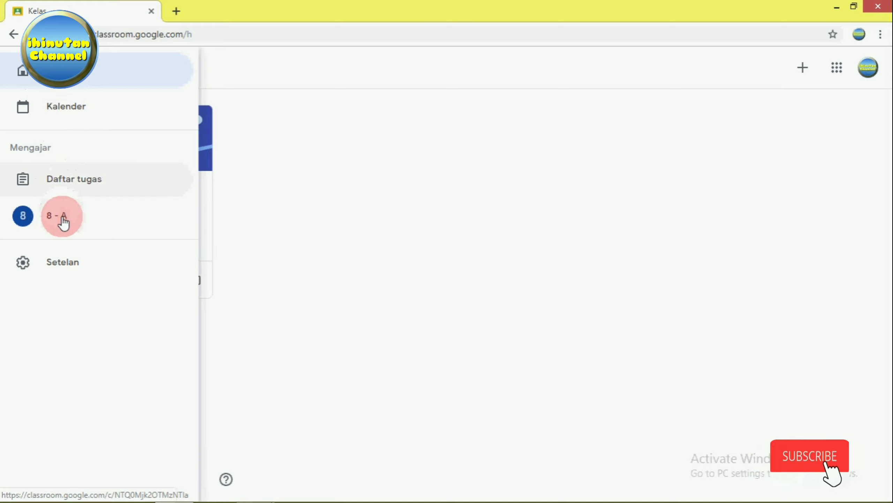
click(63, 267)
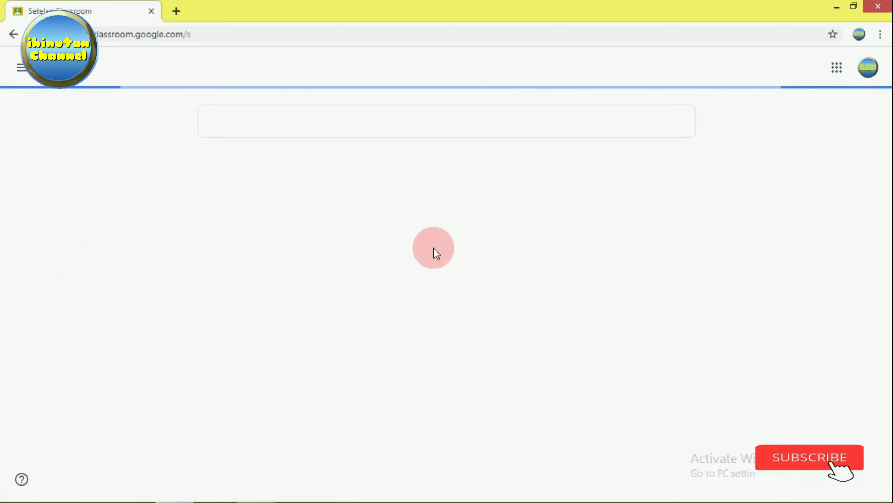
scroll(434, 248, down, 6)
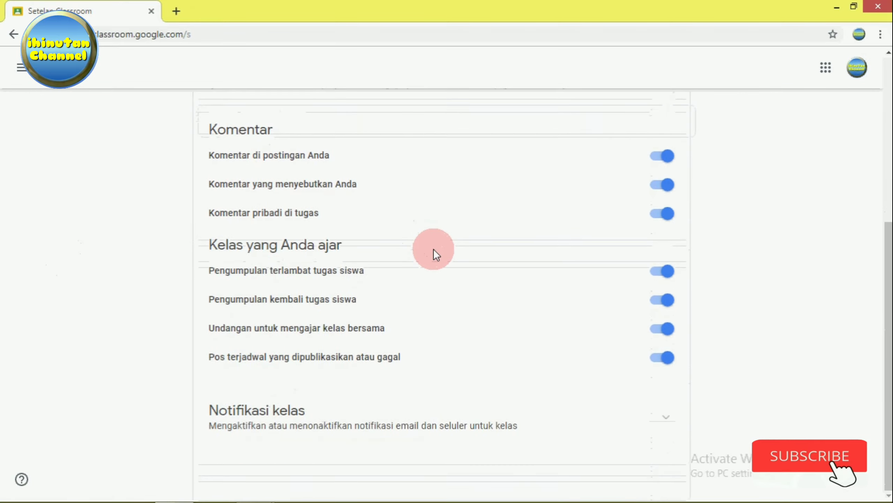
scroll(393, 252, up, 3)
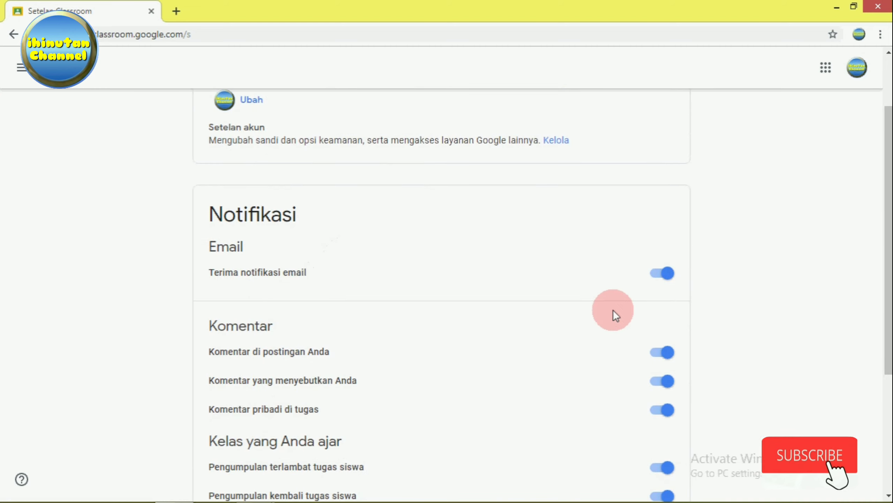
Turn off notifications for comments on own posts and for comments mentioning the account holder, and turn both back on.
scroll(626, 303, down, 3)
click(663, 184)
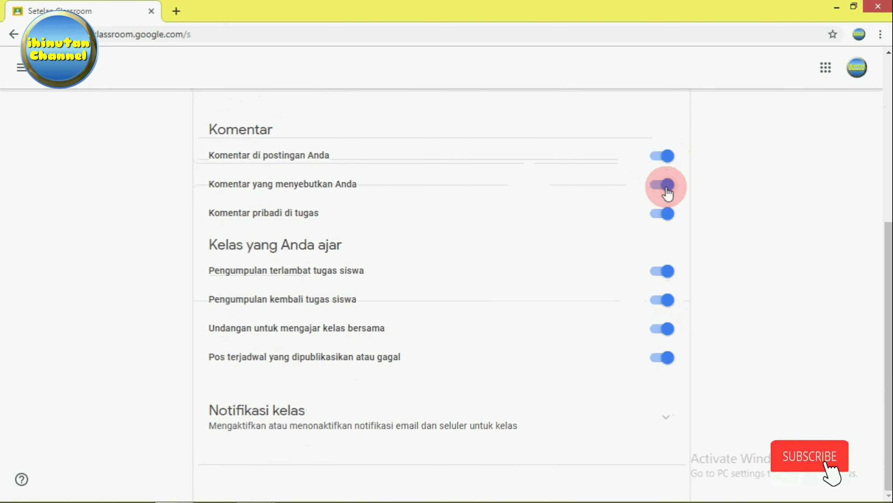
click(665, 156)
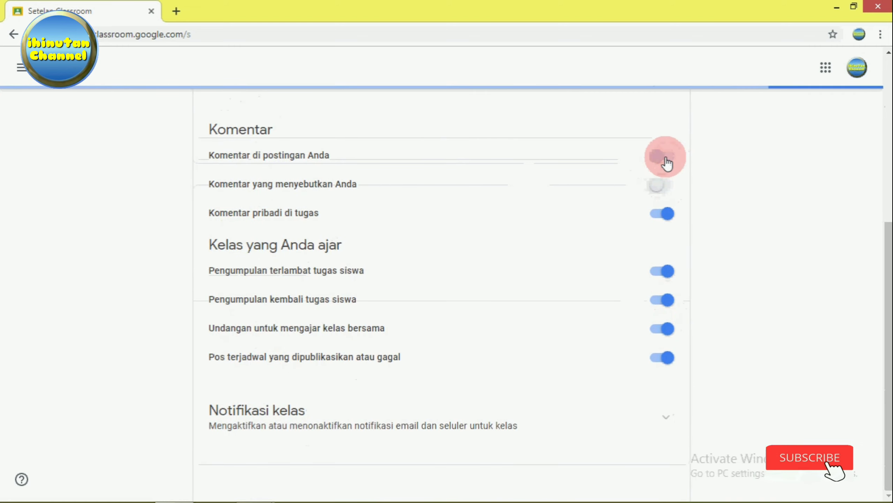
click(658, 156)
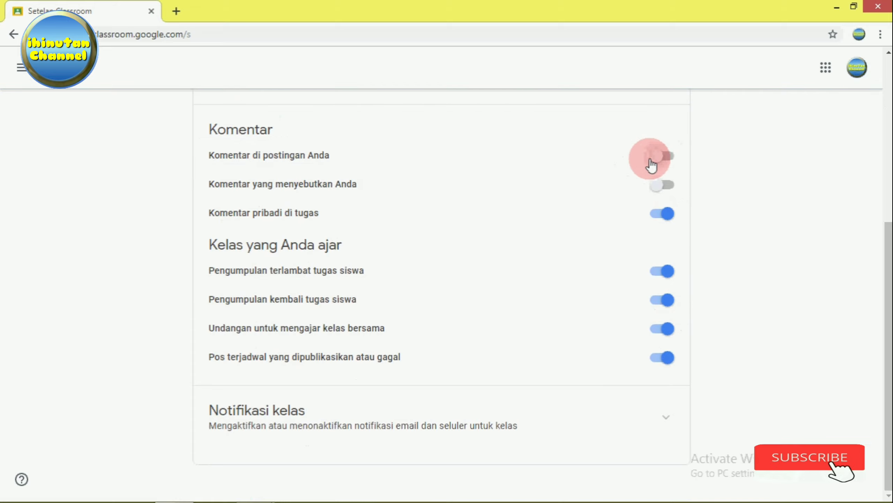
click(656, 187)
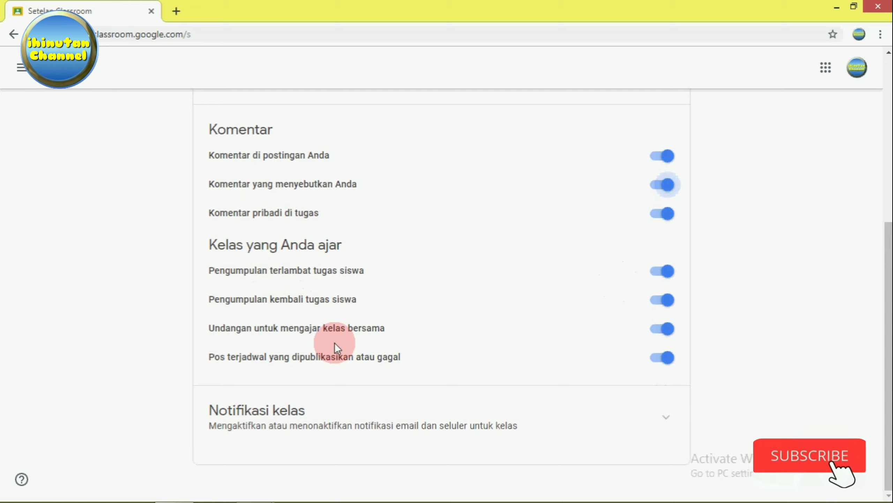
Leave the settings and return to the Classroom home page with the class overview.
scroll(334, 342, up, 5)
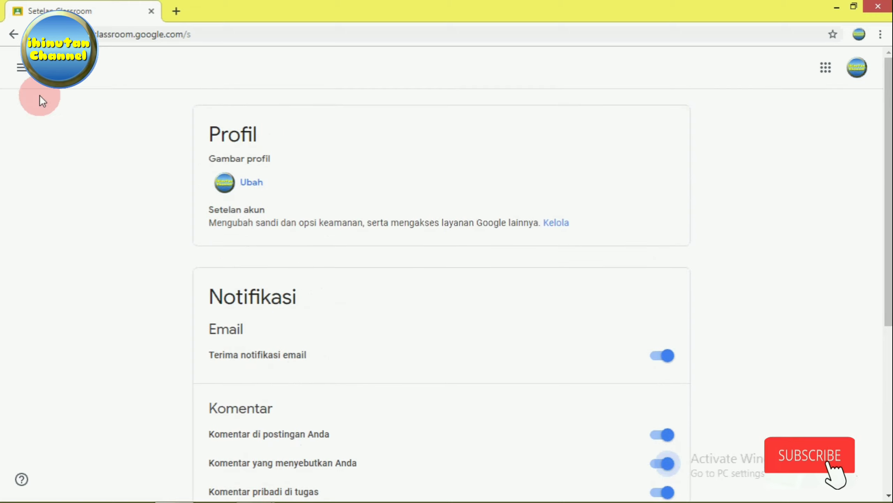
click(22, 67)
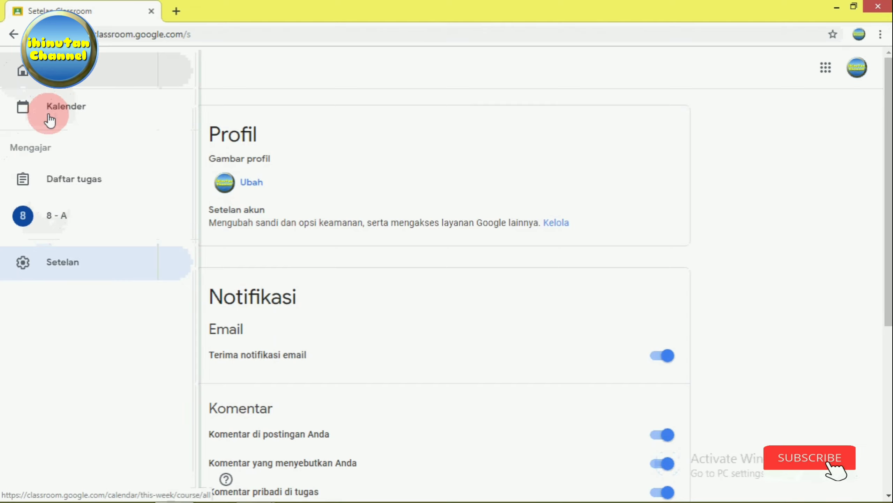
click(62, 93)
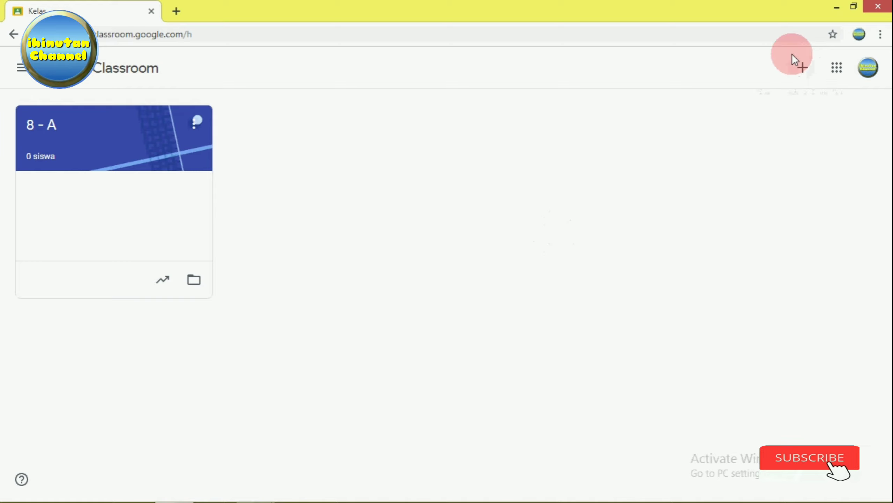
Start creating a new class and accept the notice about using Classroom at a school with students.
click(805, 71)
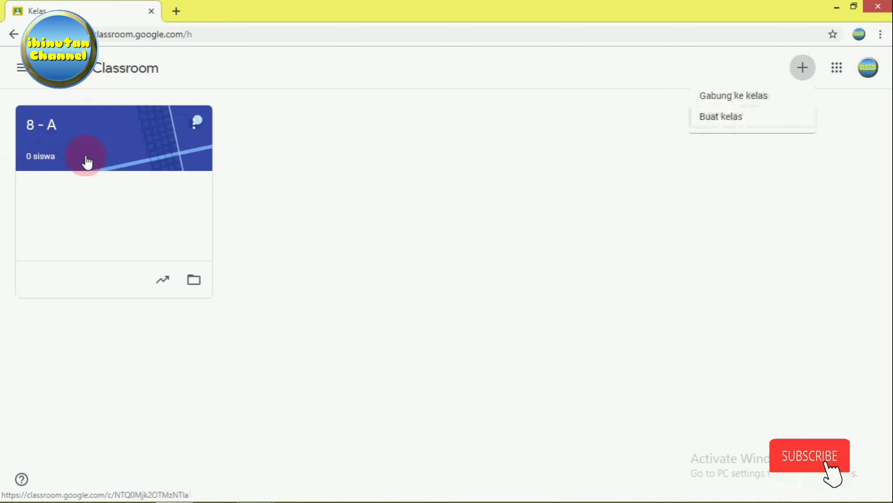
click(714, 122)
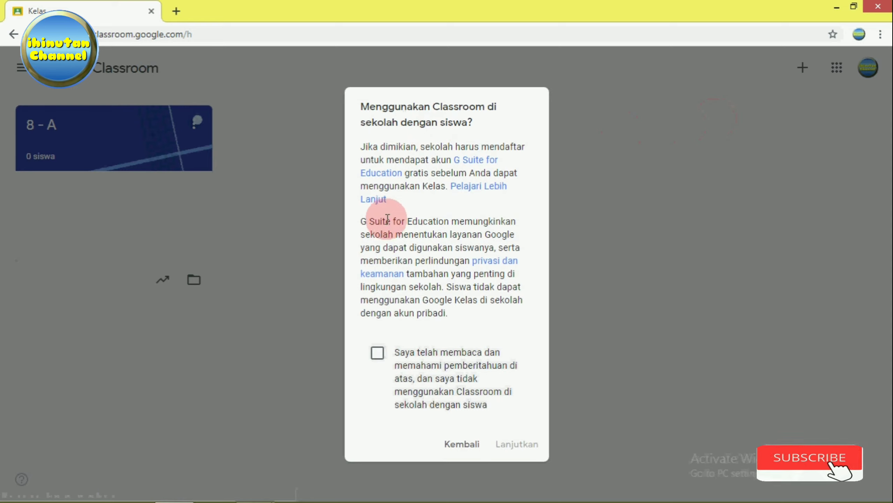
click(377, 354)
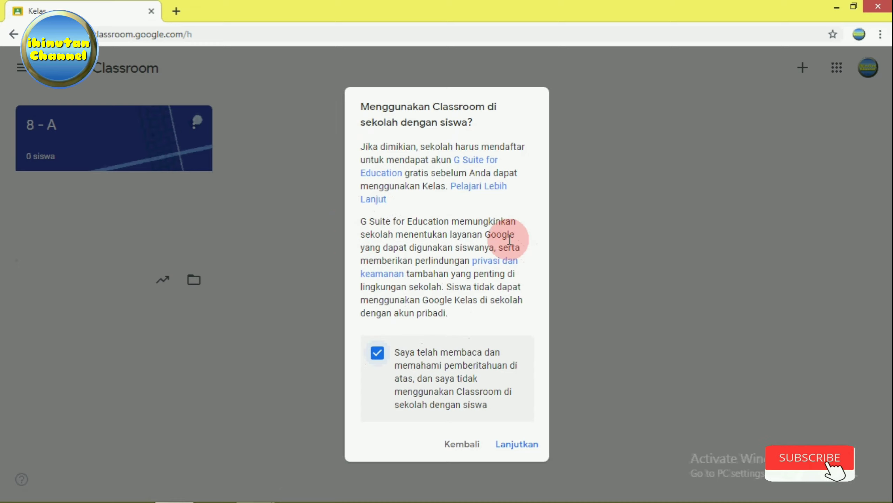
click(523, 444)
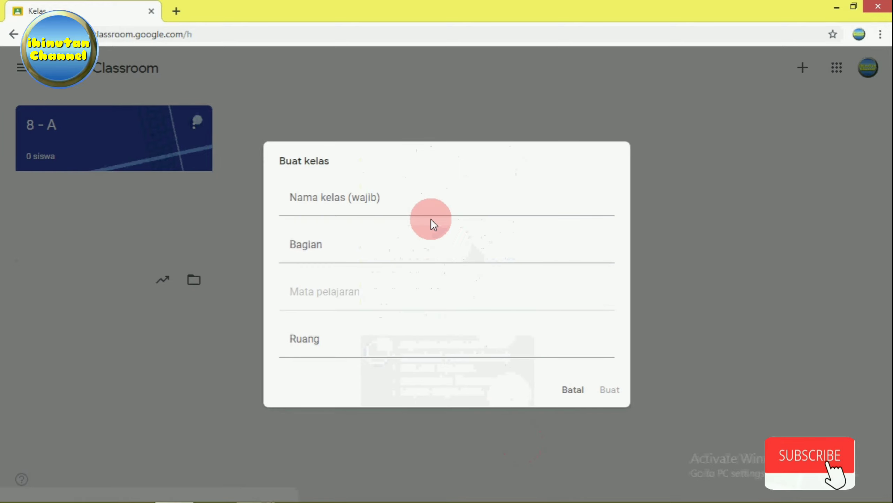
Create the class with the name 8 - B and the subject PAIBP, leaving the section and room empty.
click(327, 200)
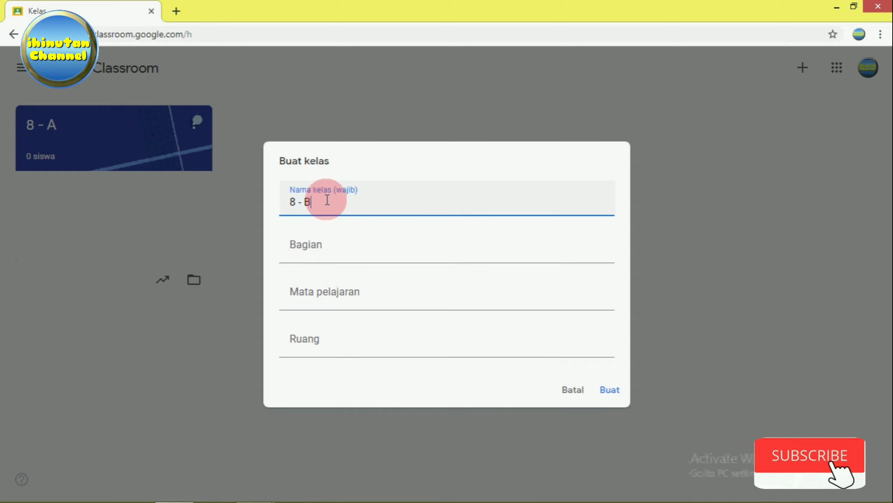
click(317, 253)
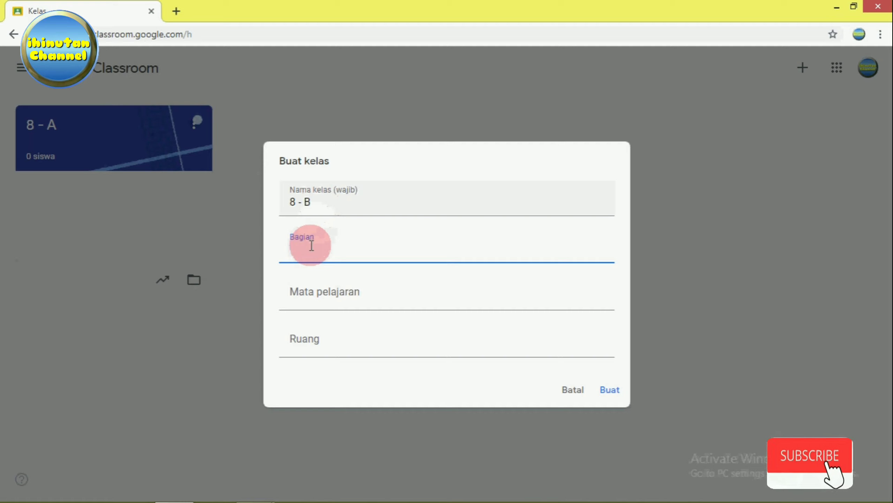
click(316, 291)
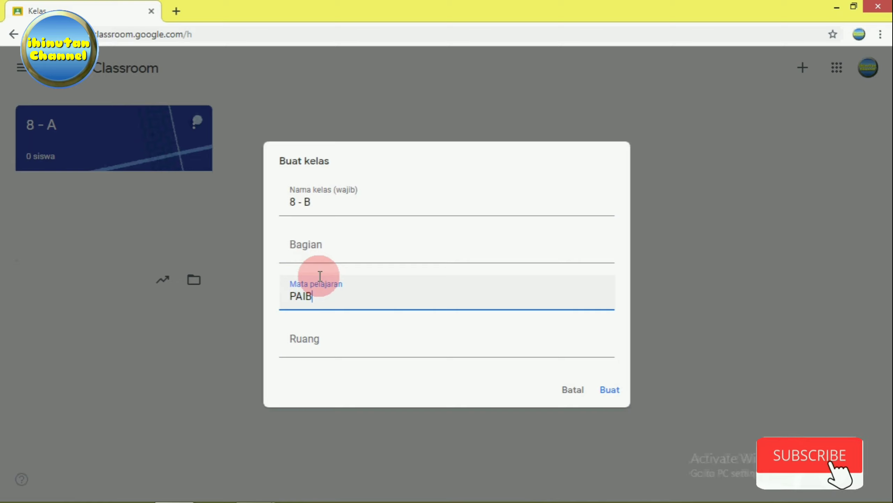
click(325, 342)
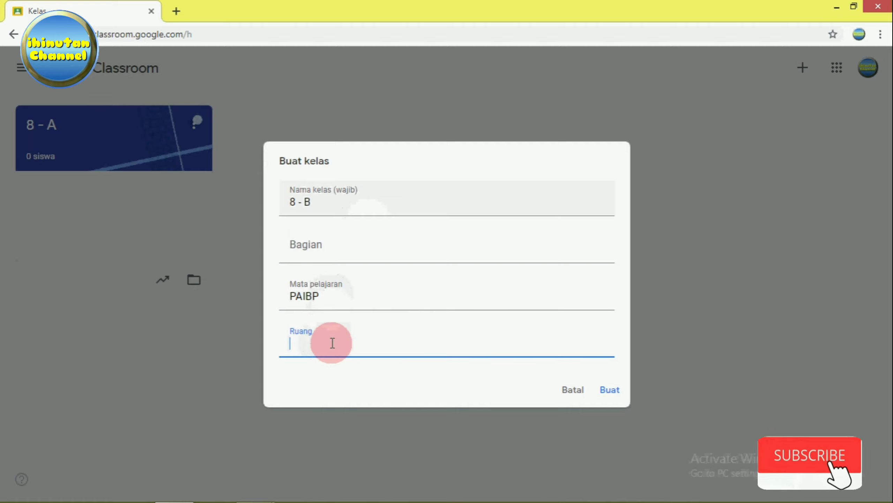
click(348, 245)
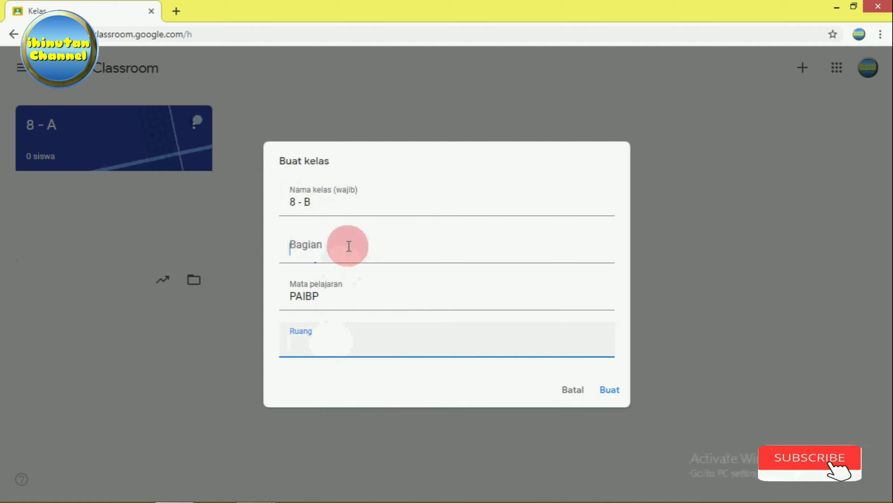
click(327, 347)
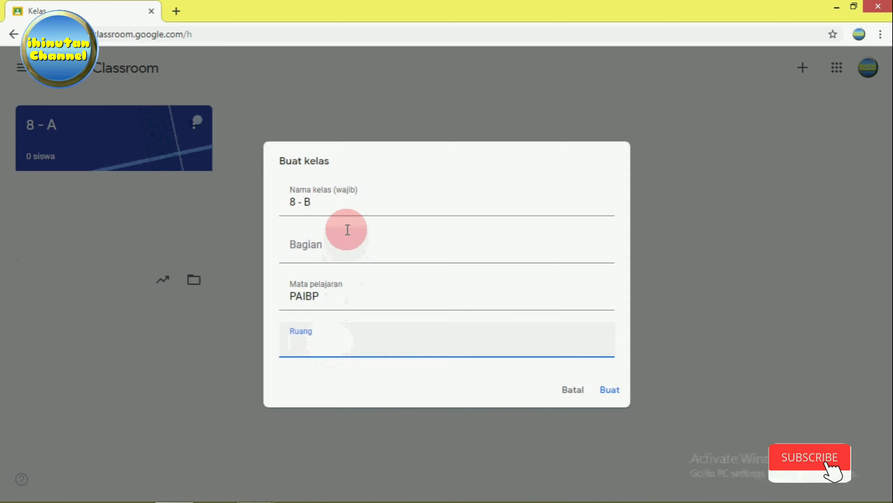
click(320, 295)
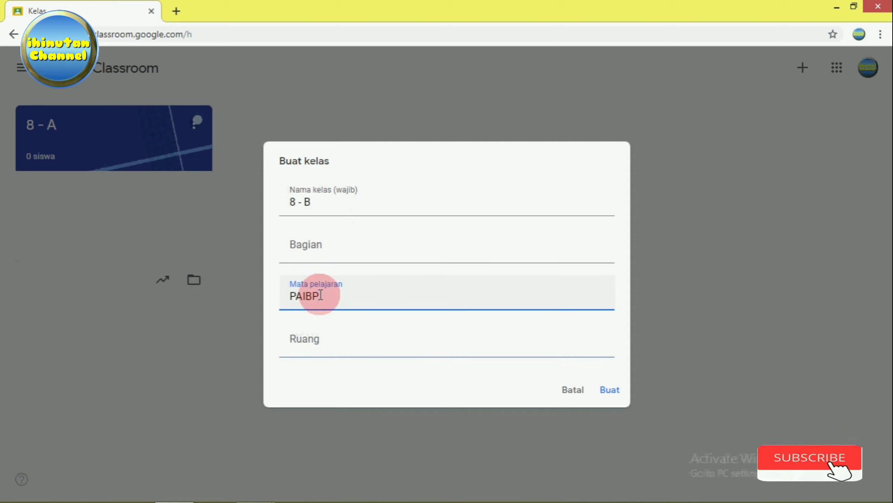
click(605, 390)
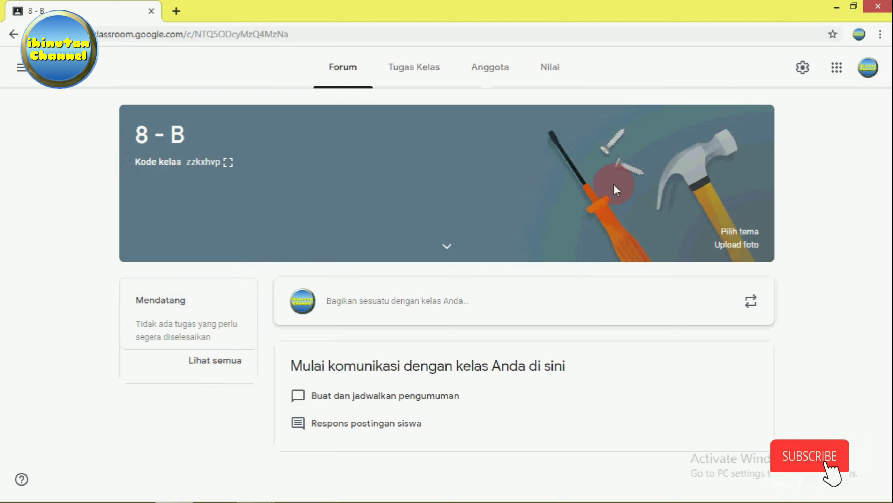
Go through the introductory tips about announcements on the new class's Forum page until they are dismissed.
click(502, 318)
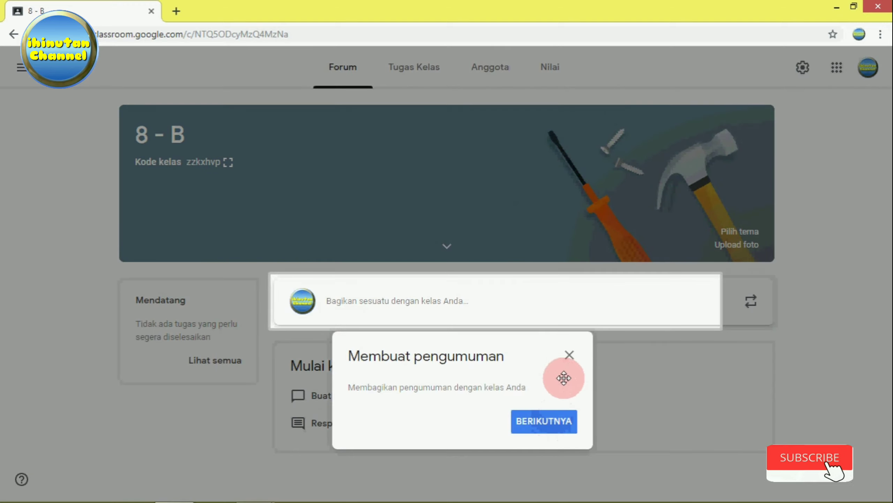
click(554, 421)
click(737, 443)
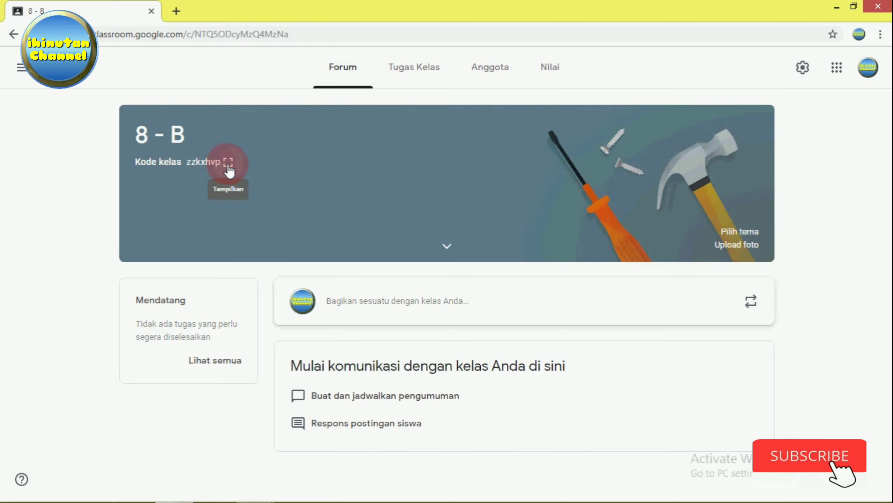
Display the class code enlarged, select its text and close the display, and repeat this once more.
click(228, 162)
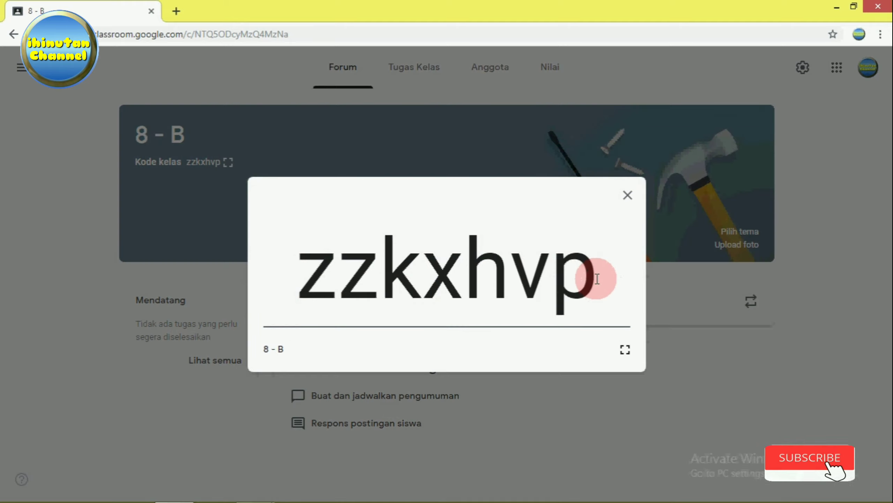
drag(598, 287, 308, 276)
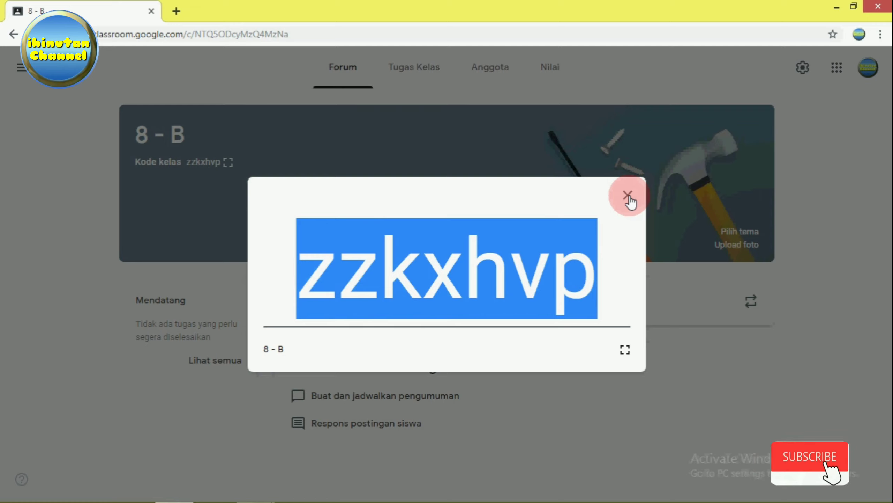
click(628, 196)
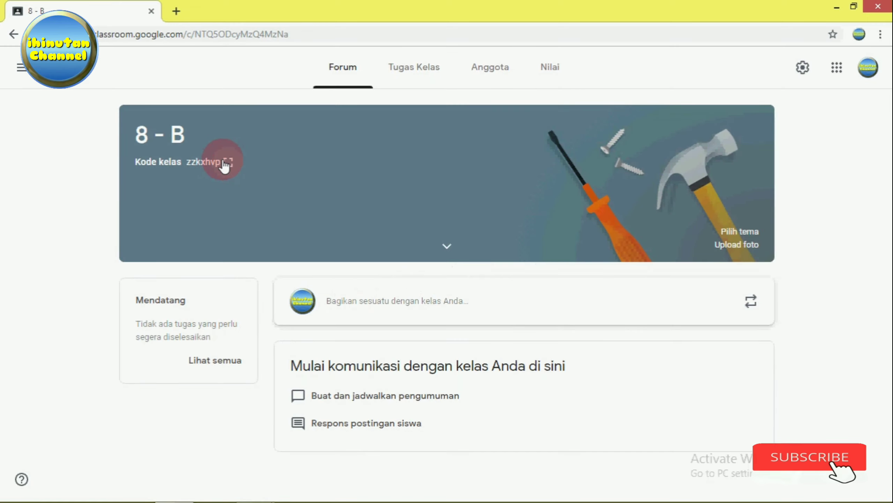
click(227, 163)
drag(342, 262, 569, 292)
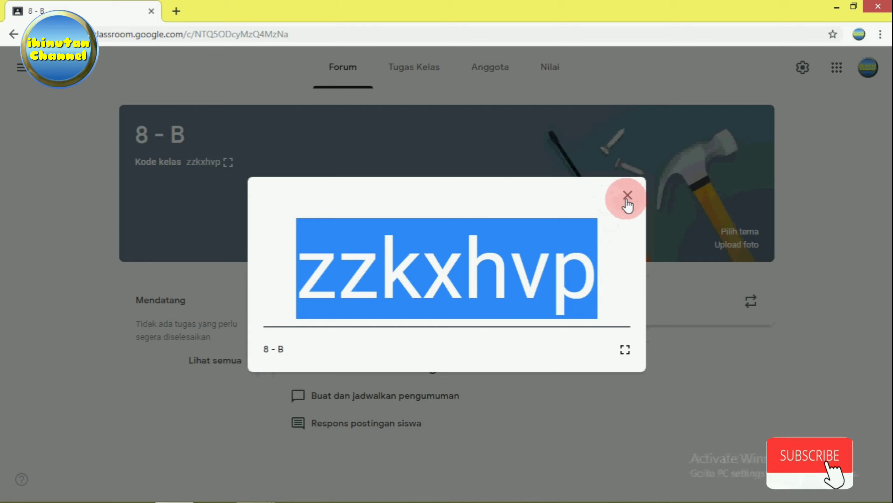
click(627, 197)
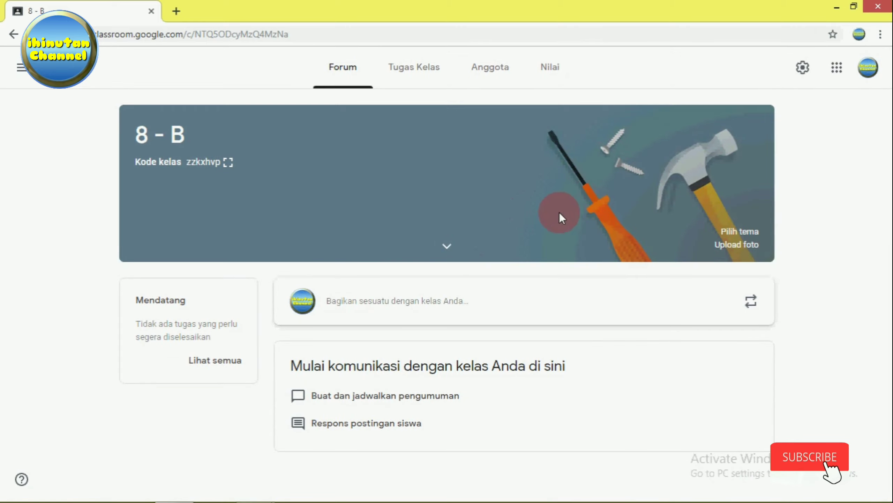
View the full list of the class's upcoming assignments and return to the Forum page.
click(229, 364)
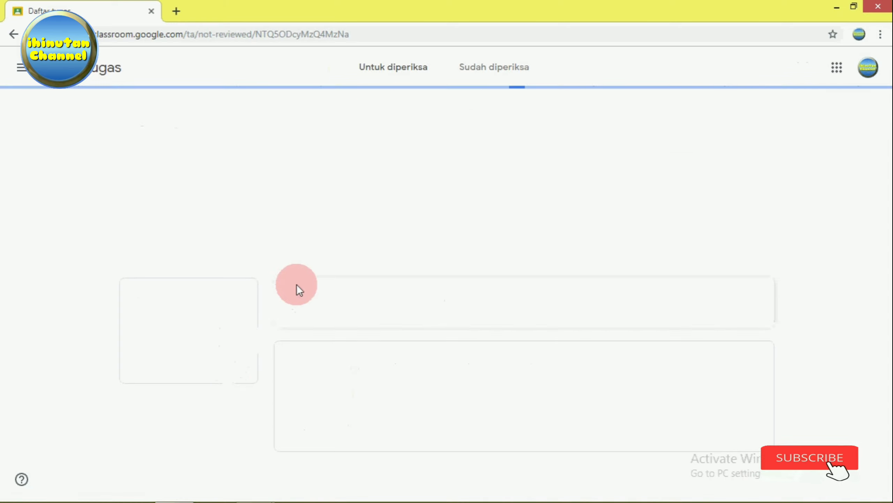
click(13, 34)
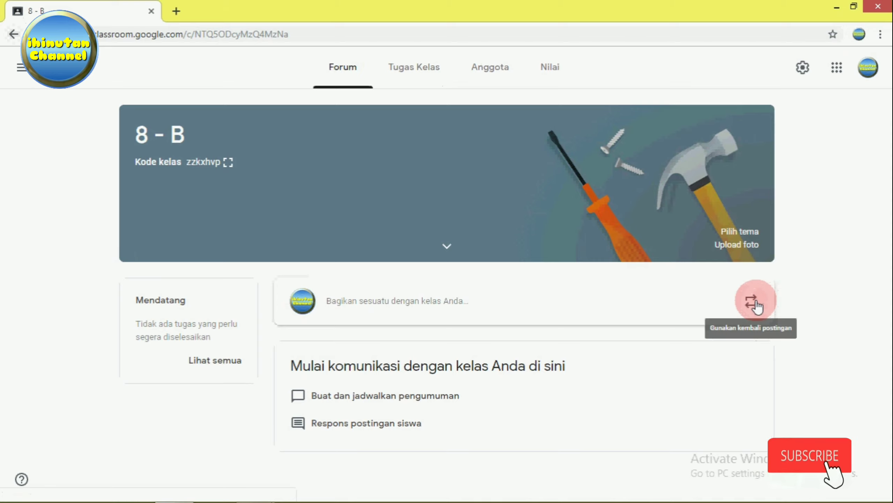
Start an announcement for all students of 8 - B with the text "Assalamualaikum ,selamat malam anak anak".
click(460, 298)
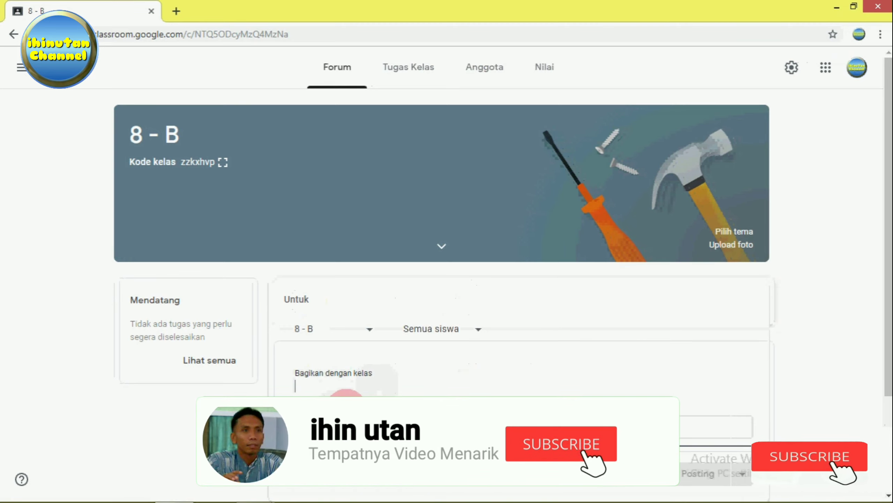
scroll(352, 390, down, 2)
scroll(412, 341, down, 1)
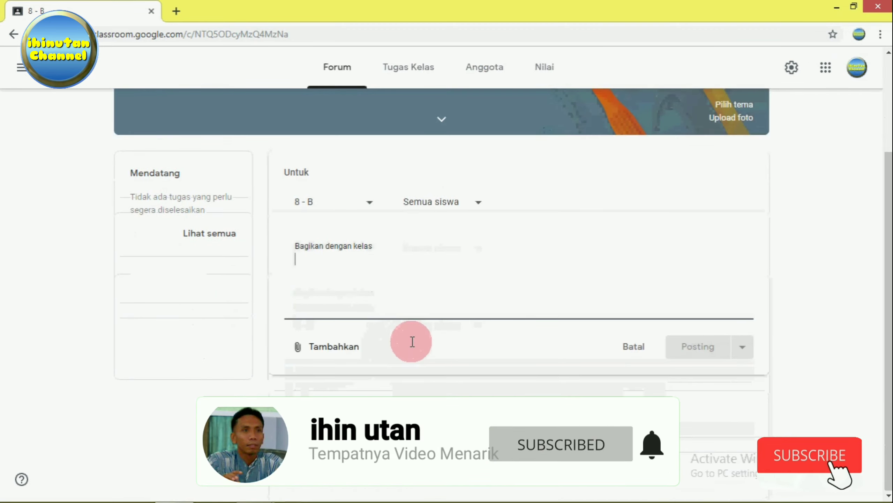
scroll(412, 341, up, 1)
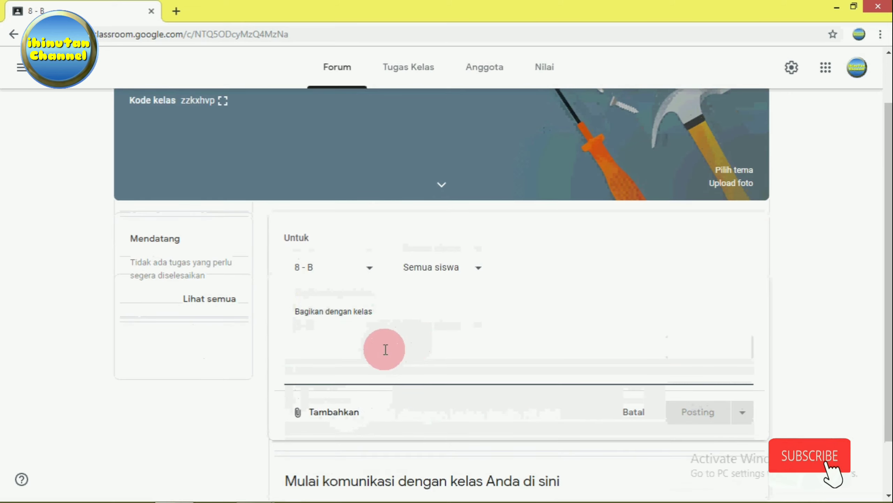
text(aSS)
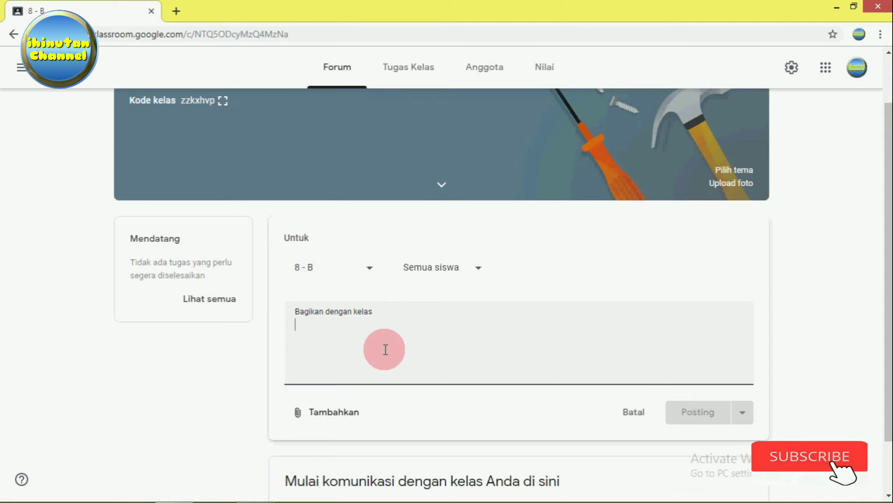
text(Ass)
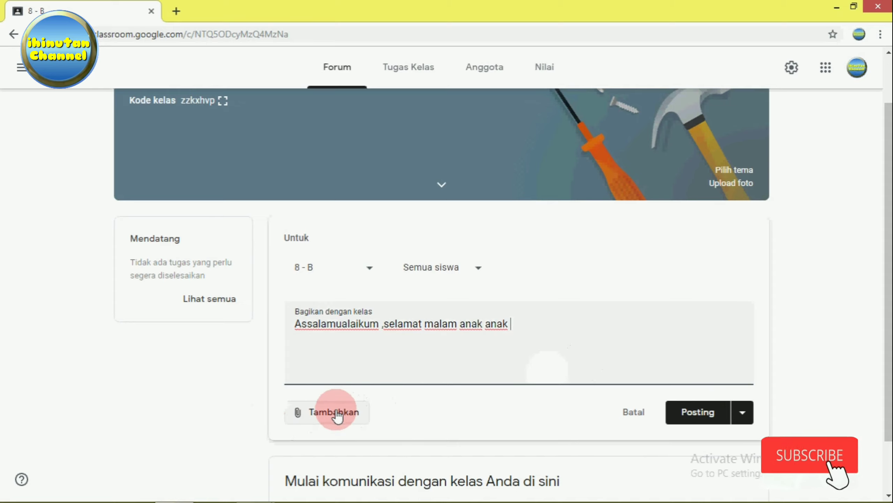
Look over the attachment types available for the announcement and go back to its text.
click(303, 414)
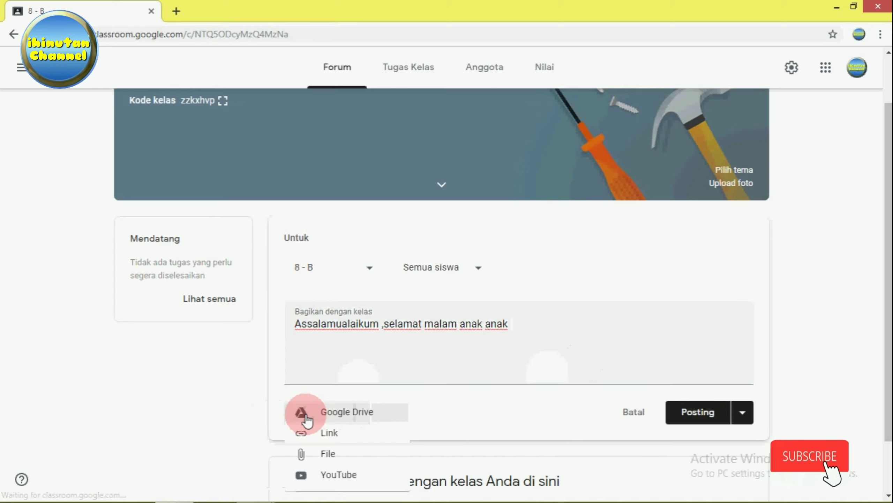
click(476, 362)
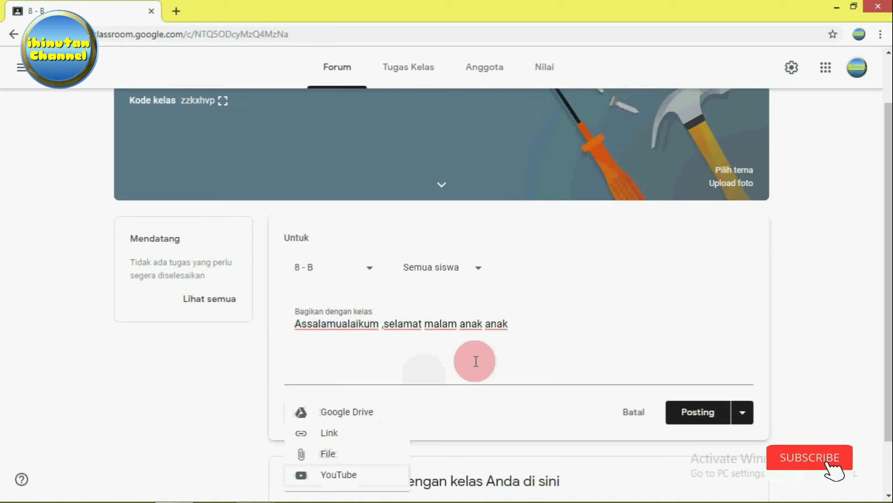
click(524, 324)
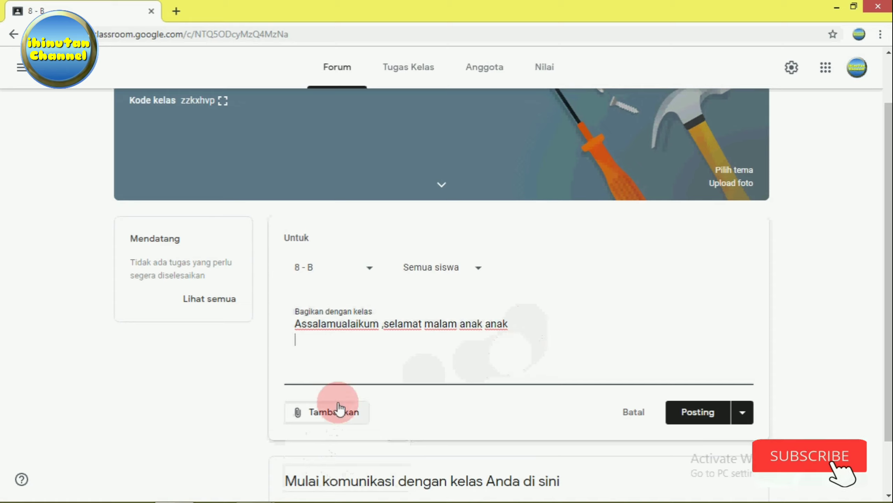
Upload the file Petunjuk Penyusunan dan Komponen RPP 2016 from the KURIKULUM 2013 folder as an attachment to the announcement.
click(322, 414)
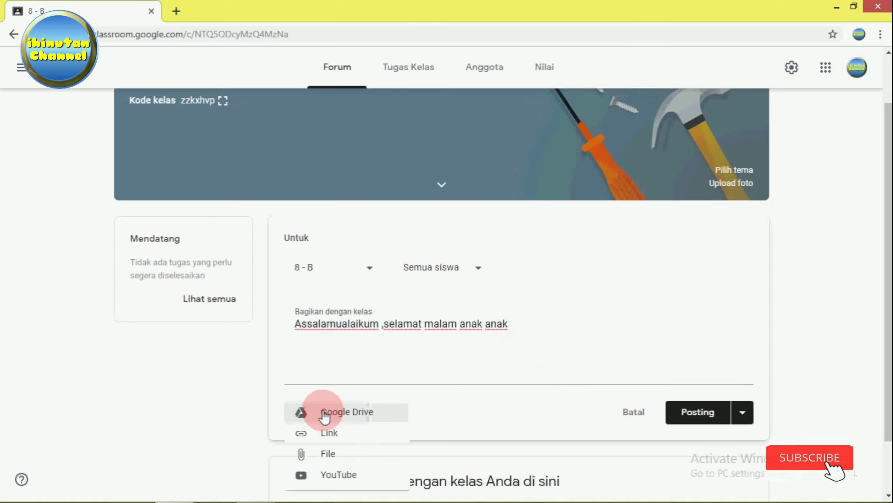
click(340, 458)
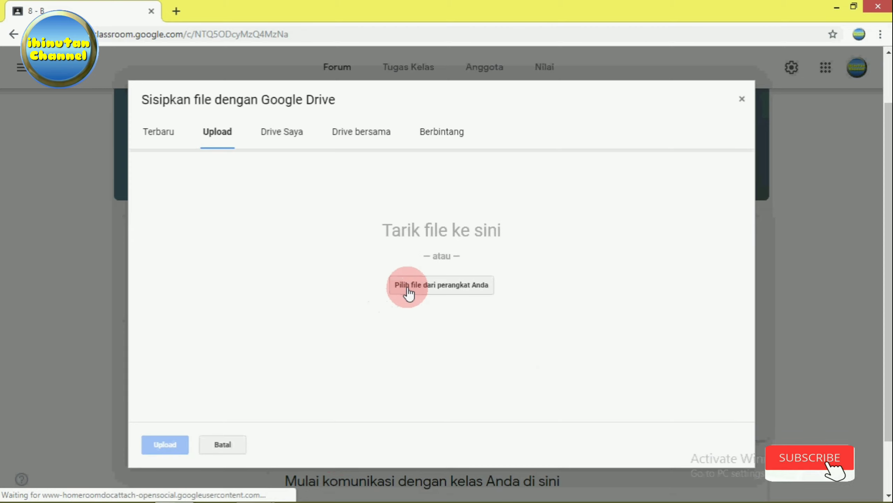
click(407, 286)
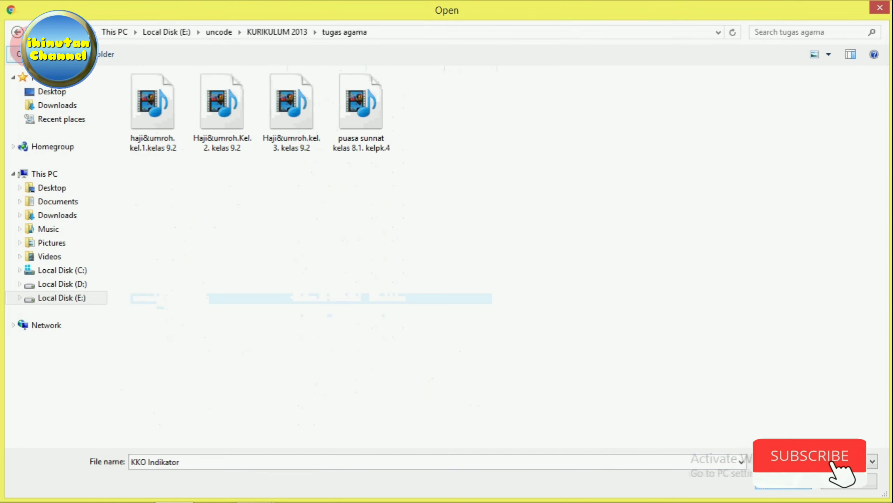
click(16, 33)
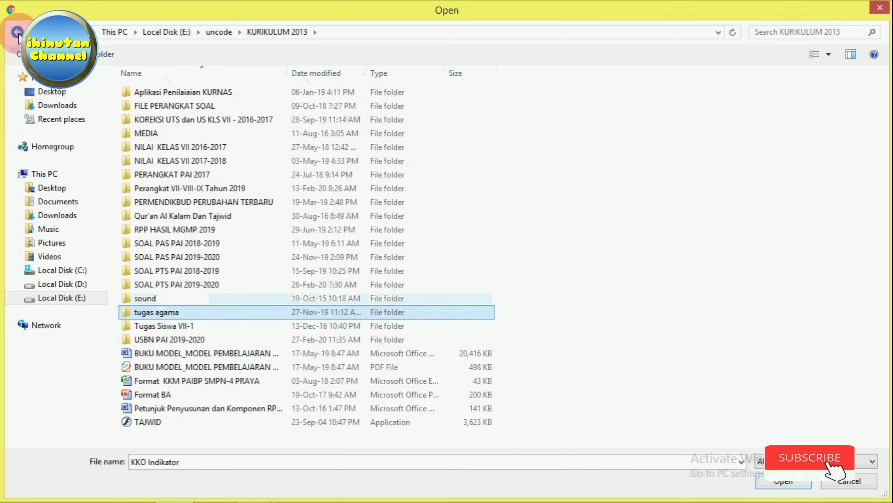
click(179, 412)
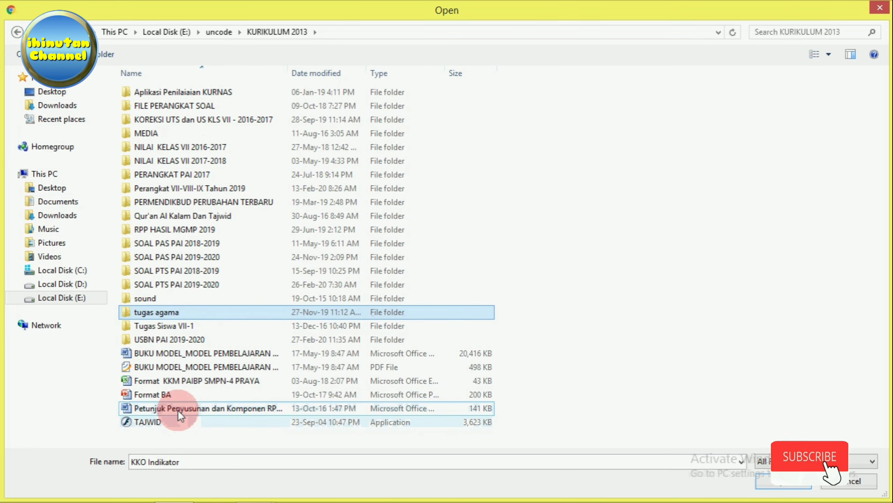
click(156, 409)
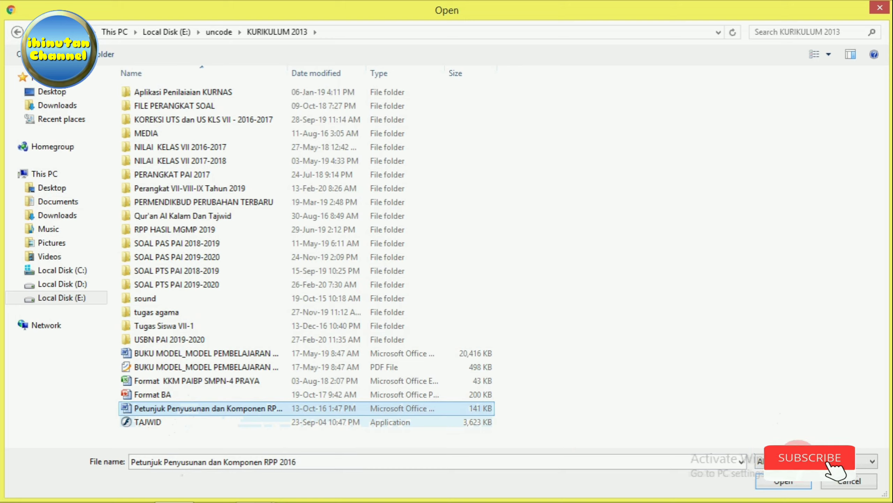
click(789, 484)
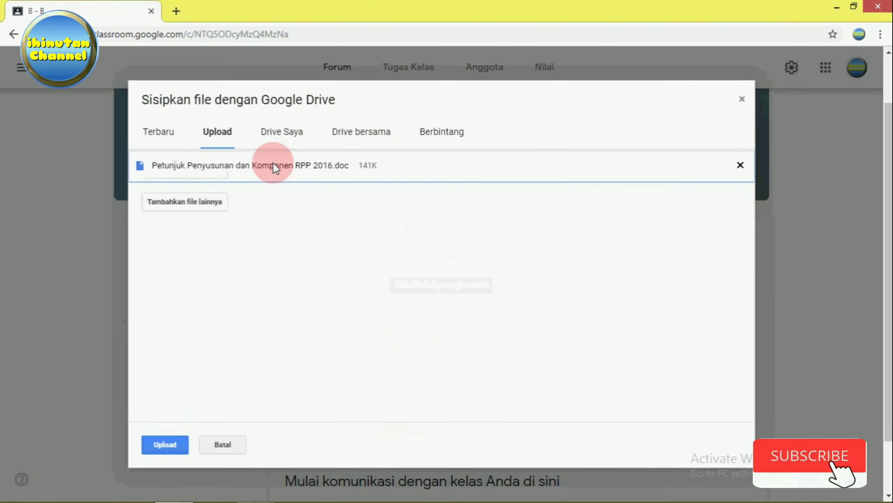
click(205, 203)
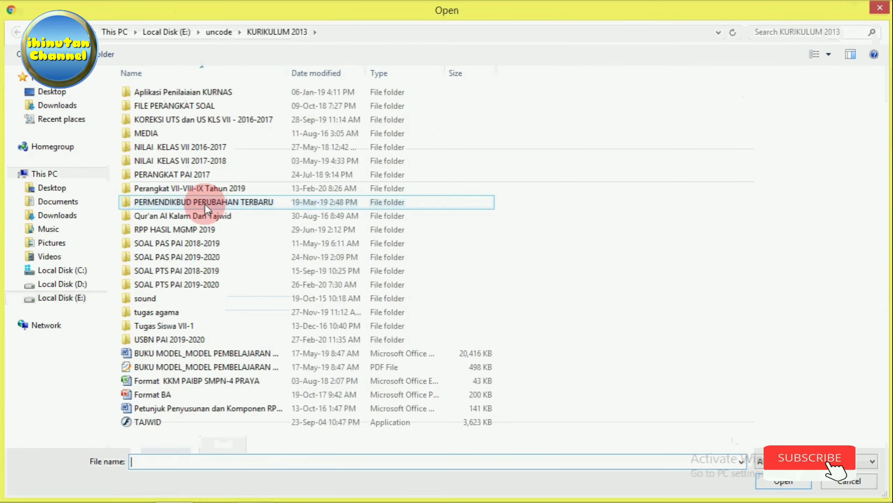
click(880, 8)
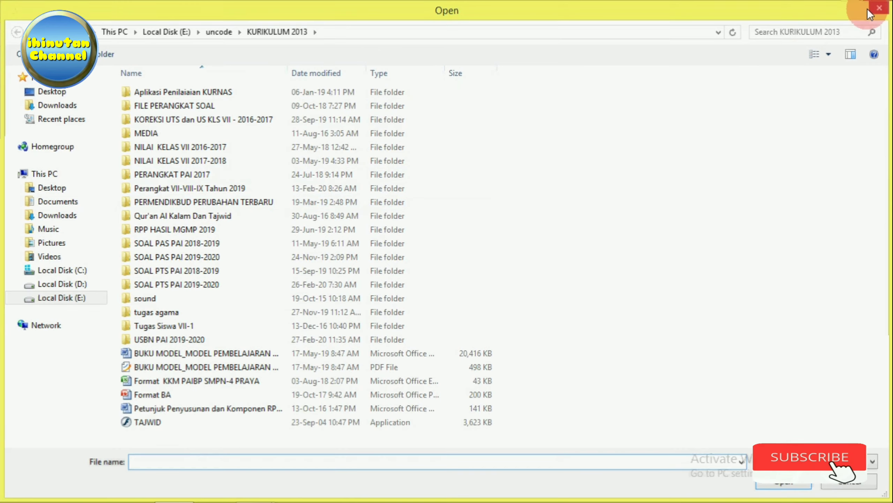
click(162, 451)
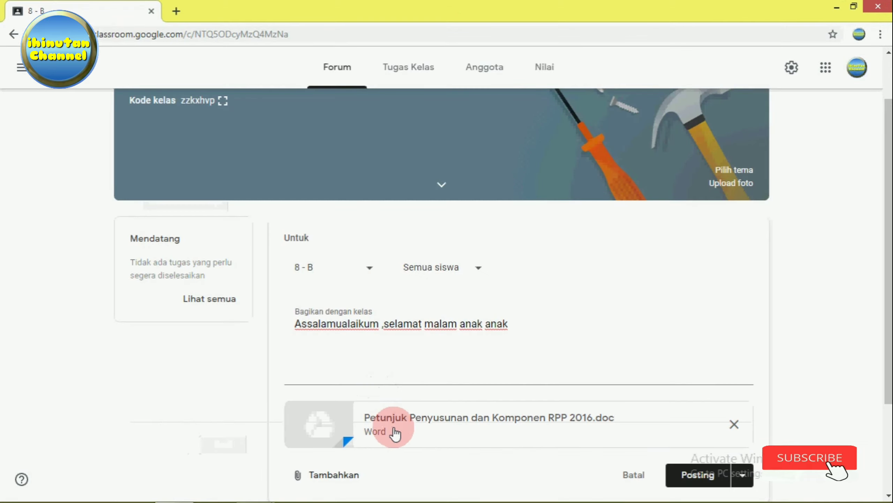
Remove the attached document Petunjuk Penyusunan dan Komponen RPP 2016.doc from the announcement.
scroll(401, 430, down, 1)
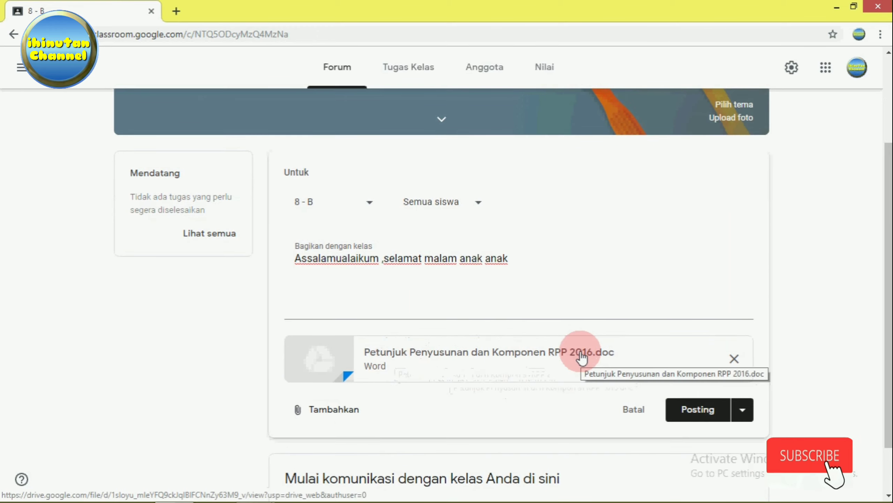
click(350, 415)
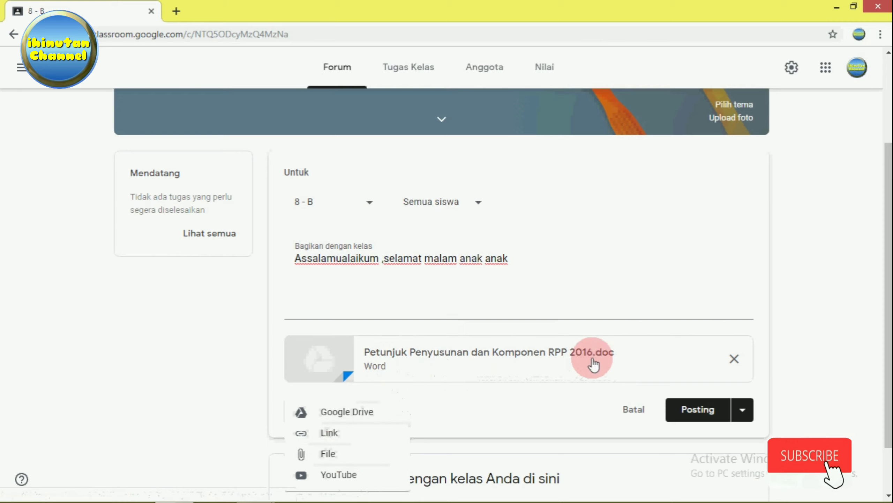
click(738, 363)
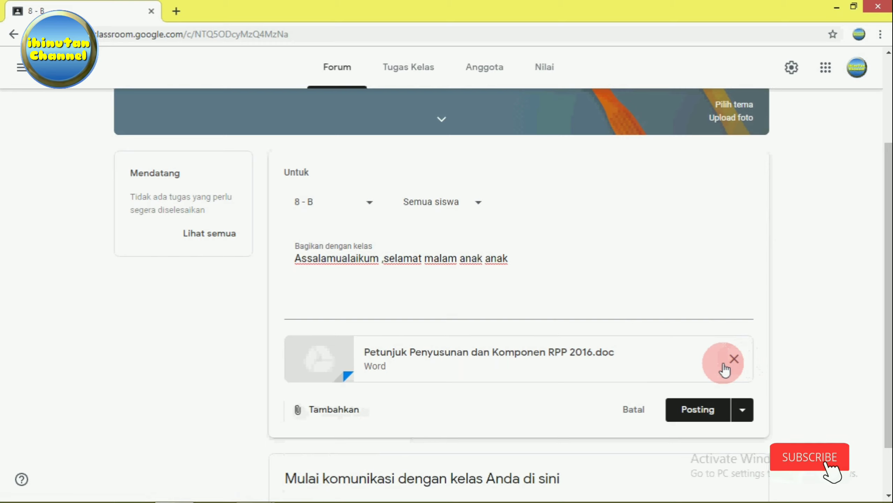
click(736, 361)
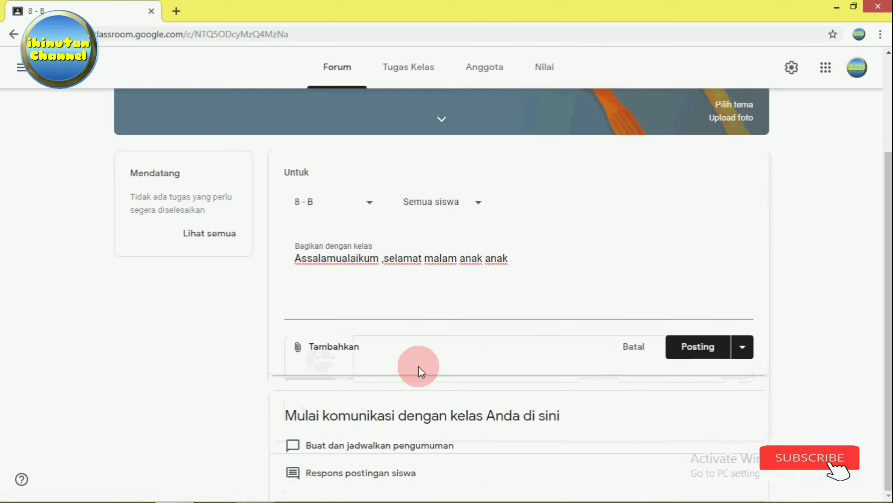
Start attaching a YouTube video to the announcement, view the option for pasting a video URL and return to the video search.
click(324, 347)
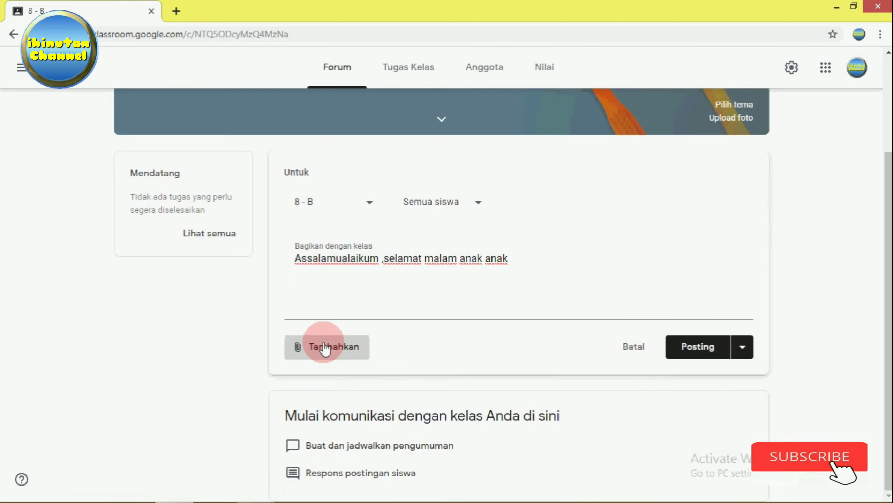
click(470, 358)
click(306, 346)
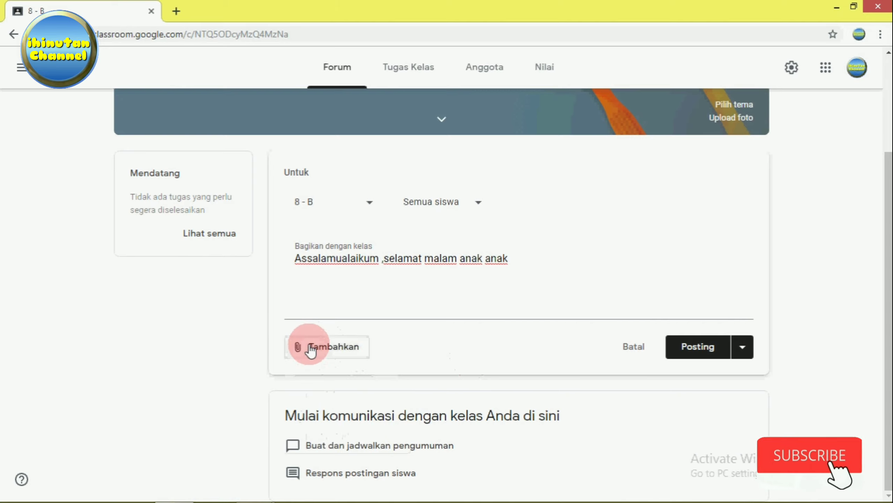
click(339, 438)
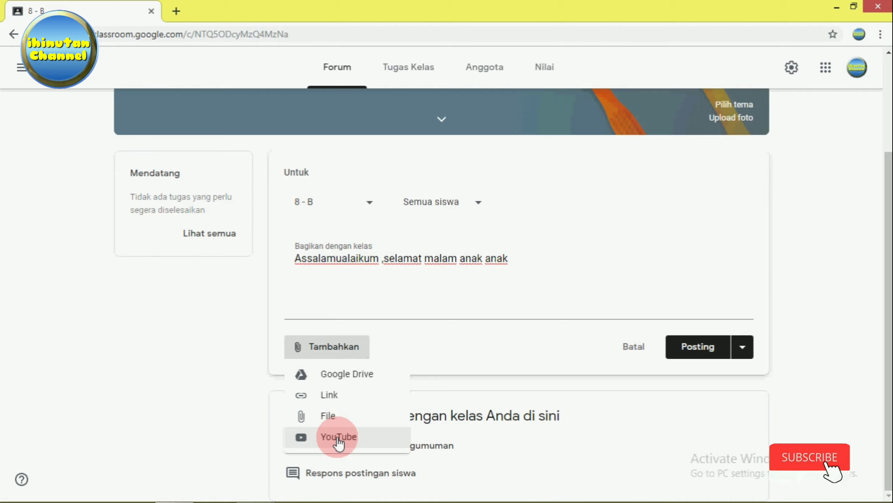
click(338, 438)
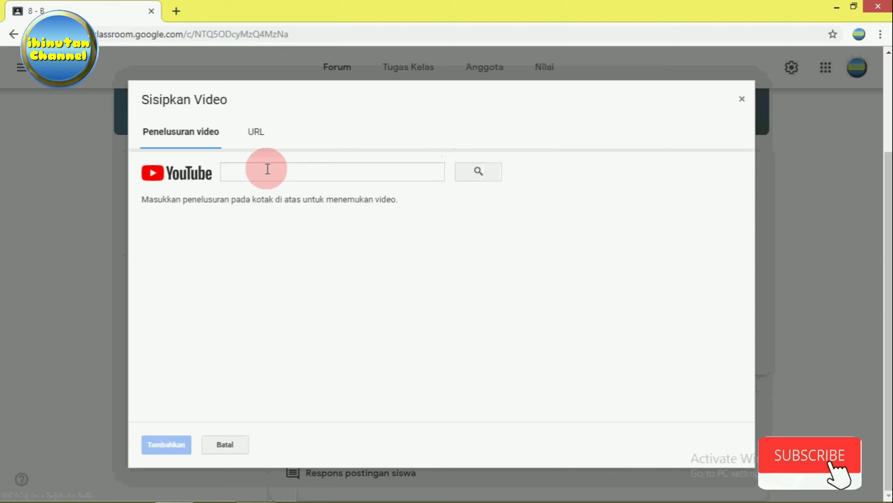
click(221, 446)
click(256, 131)
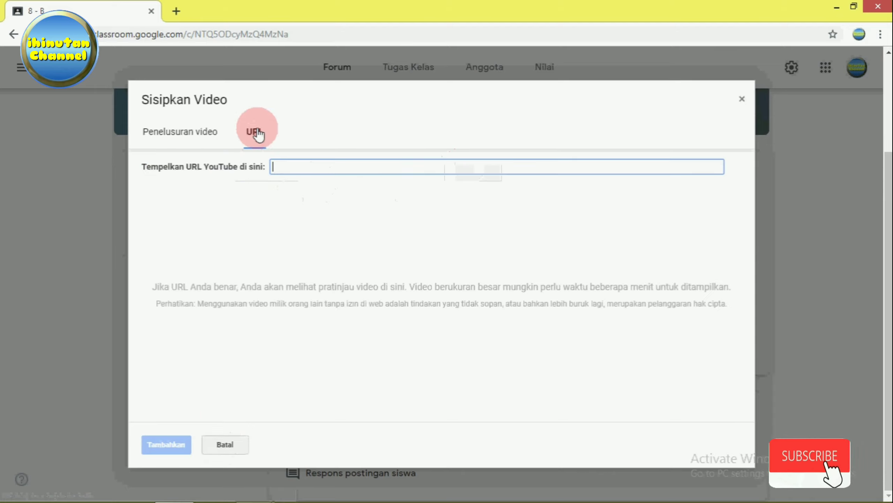
click(189, 136)
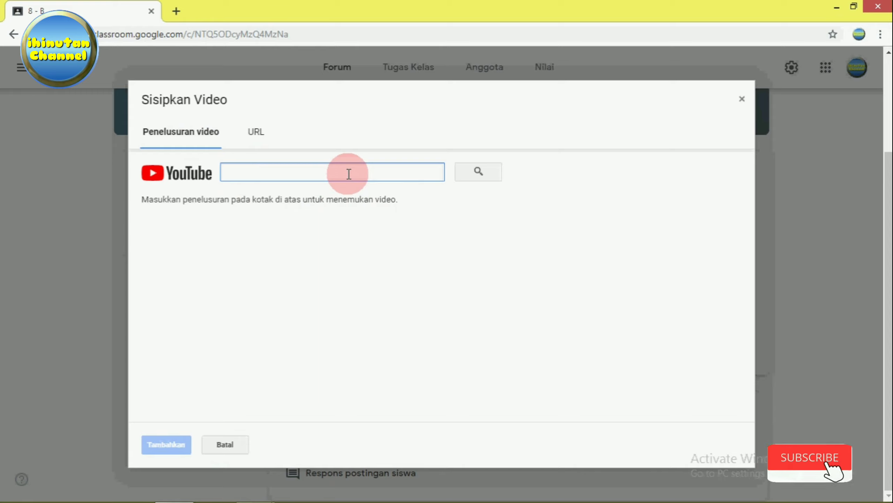
Search YouTube for "shalat" and attach the video Latihan Shalat 4 Raka'at (Zhuhur, Ashar, dan Isya - Bacaan & Gerakan - Audio Visual).
text(shalat)
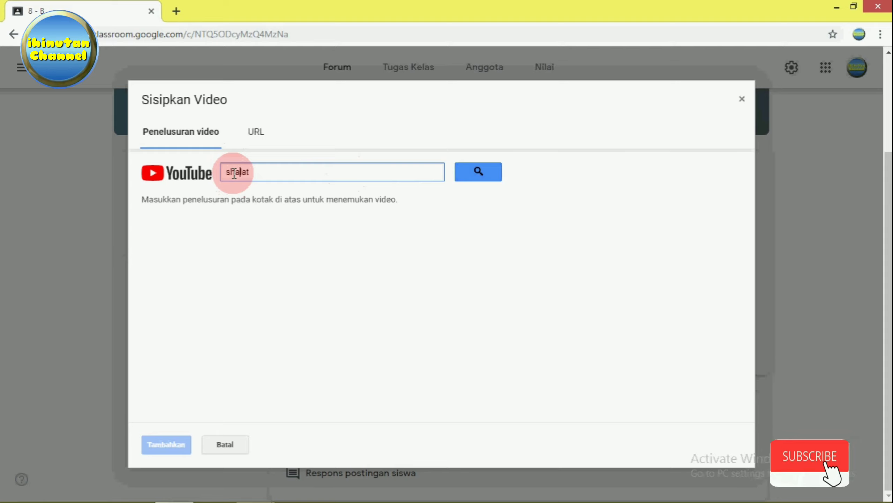
text(a)
click(491, 181)
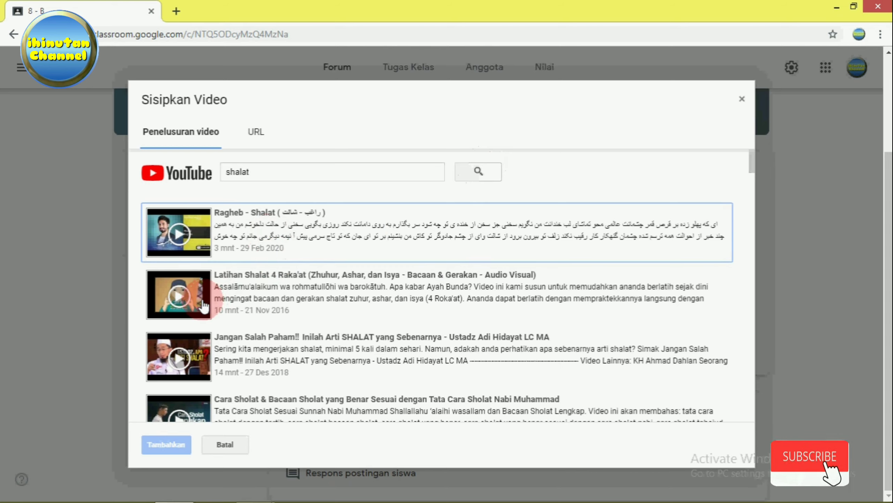
click(180, 294)
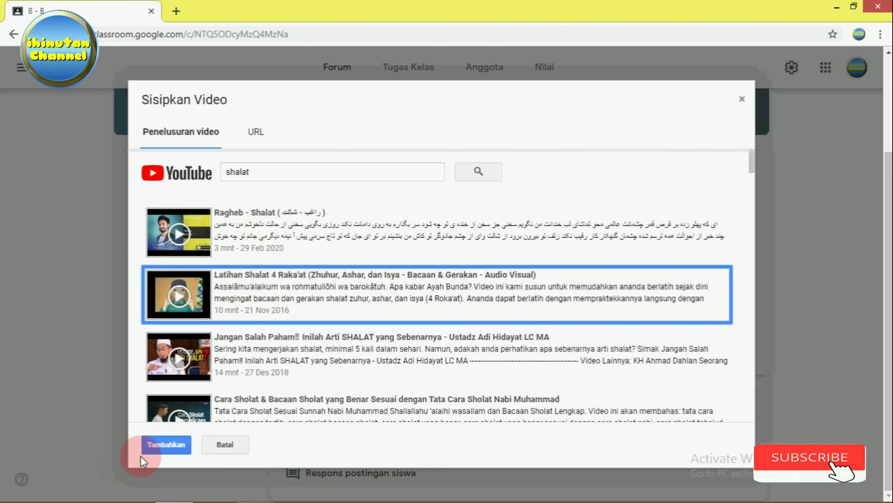
click(164, 444)
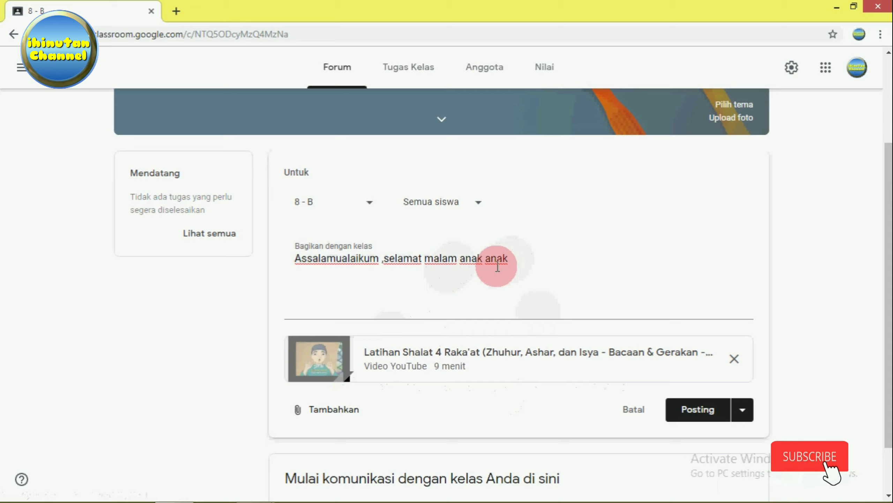
Post the announcement to all students of 8 - B and activate the class comment field below the post.
click(369, 289)
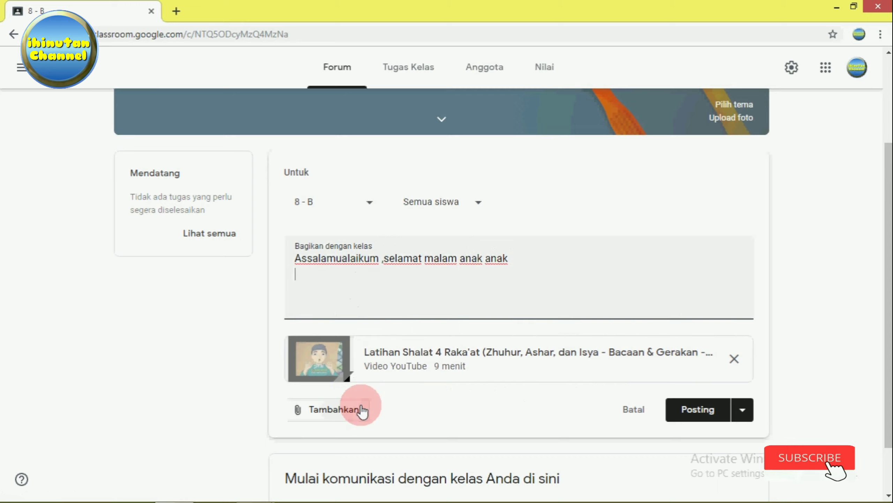
click(706, 415)
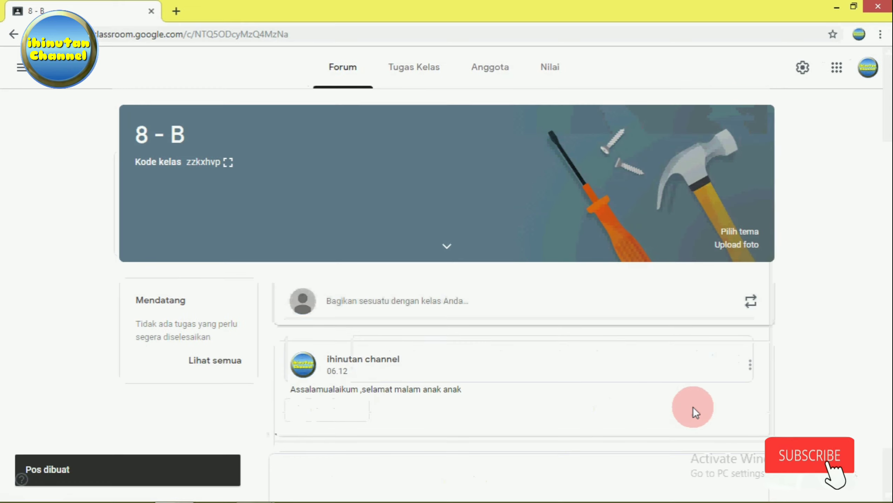
scroll(365, 396, down, 1)
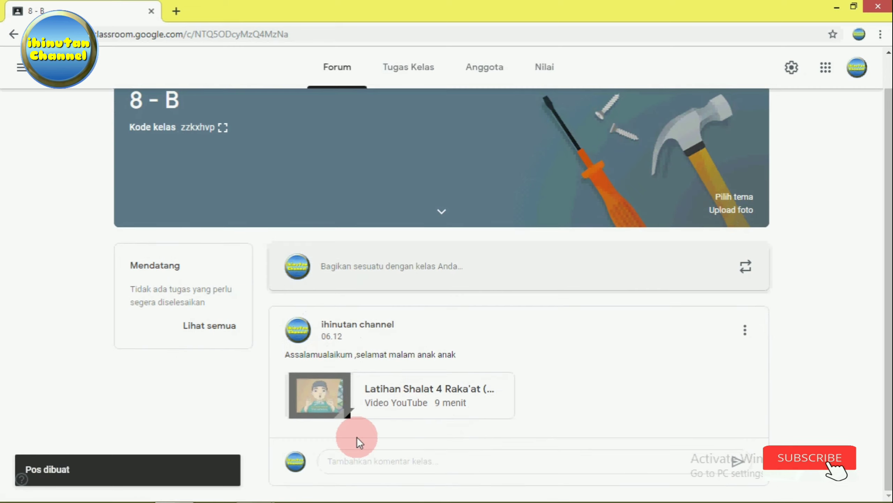
click(383, 457)
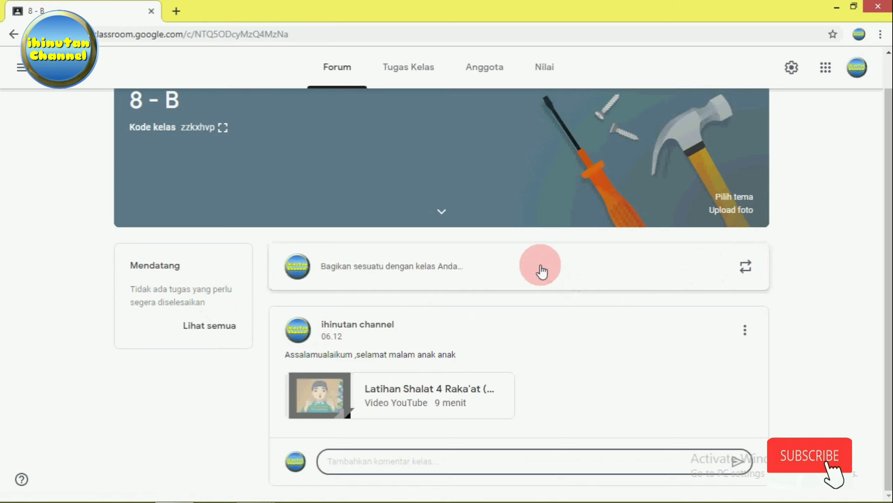
click(378, 458)
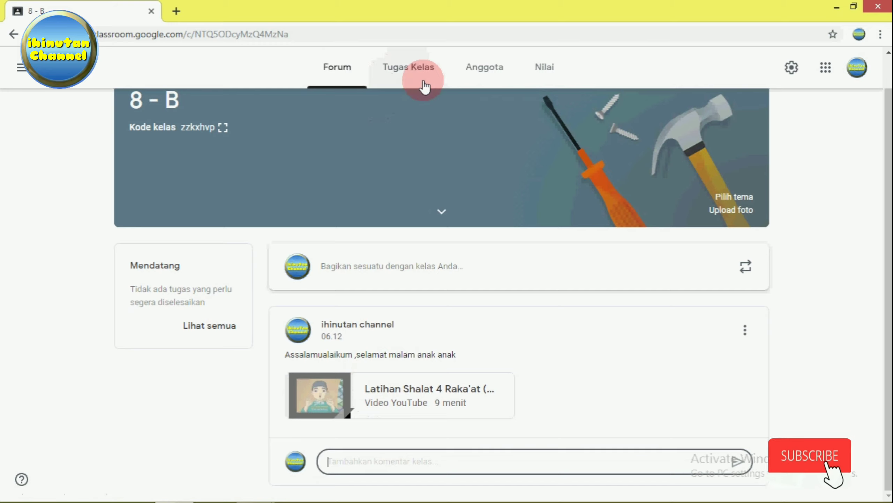
Go to the Tugas Kelas page and look over the kinds of classwork that can be created.
click(418, 70)
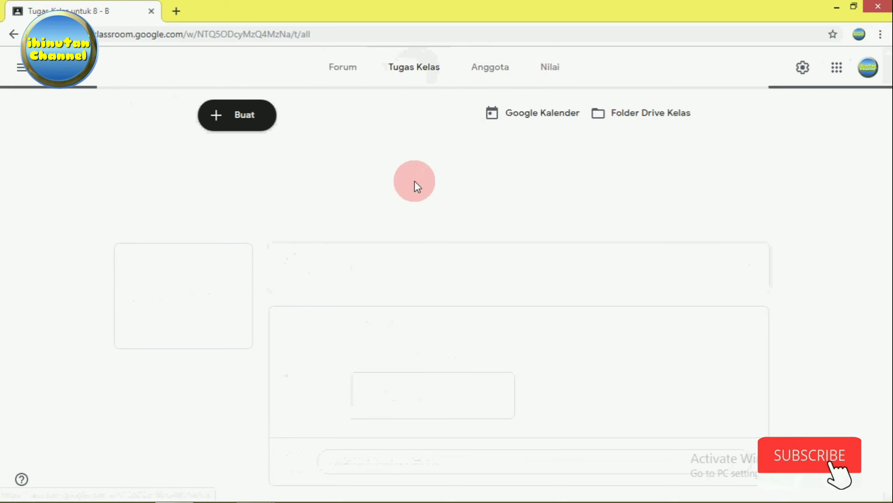
click(252, 119)
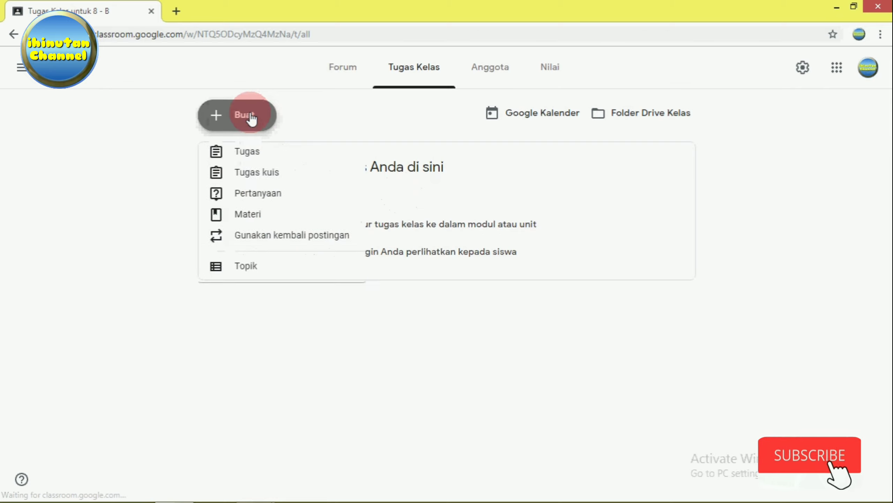
click(375, 112)
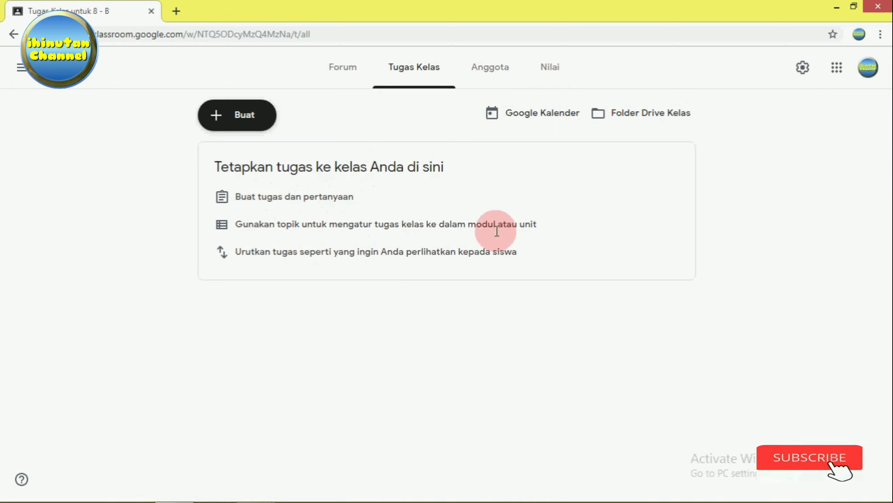
Start a new assignment of the kind Tugas for 8 - B and dismiss the tip about rubrics.
click(225, 118)
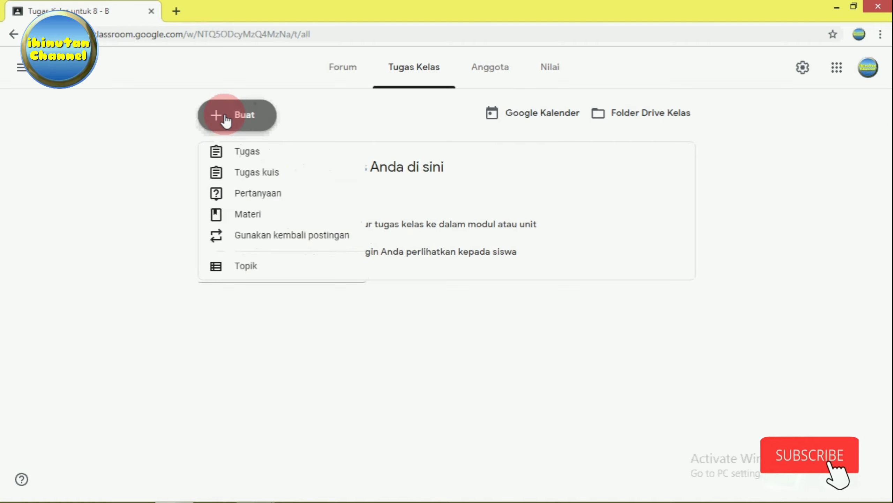
click(242, 160)
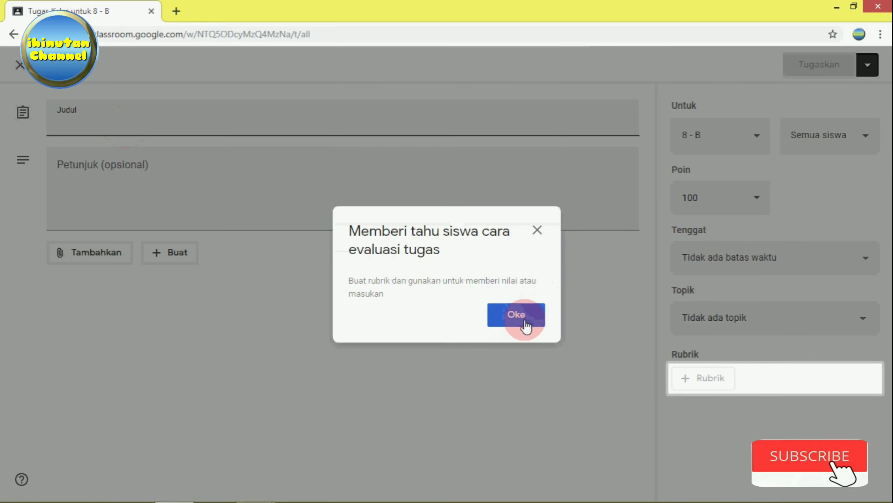
click(516, 314)
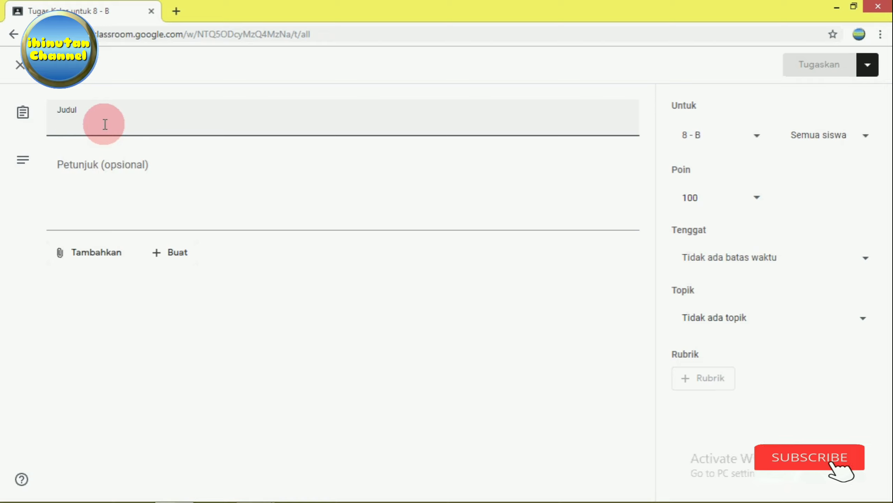
Look over the new assignment's instructions field and the attachment types available for it.
click(110, 173)
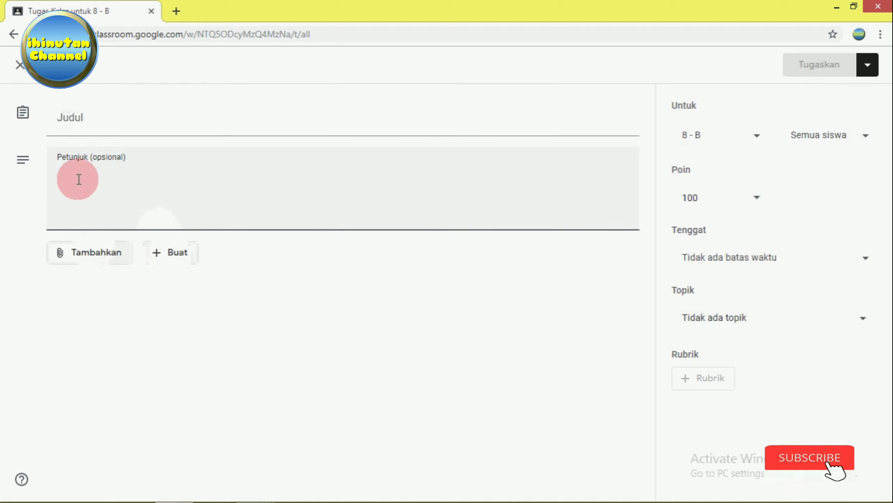
click(95, 260)
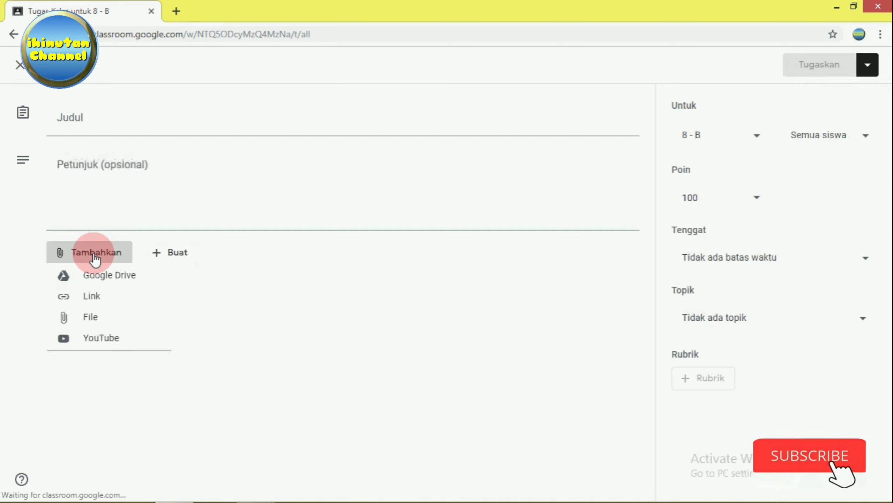
click(100, 326)
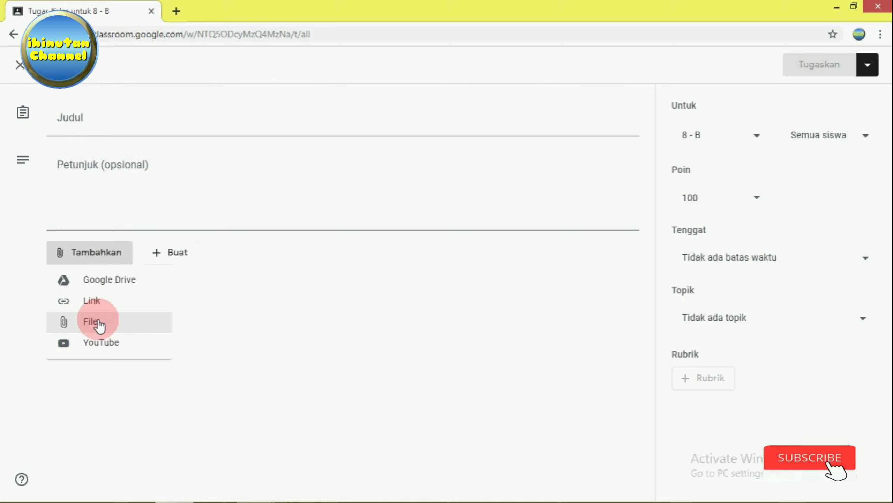
click(105, 180)
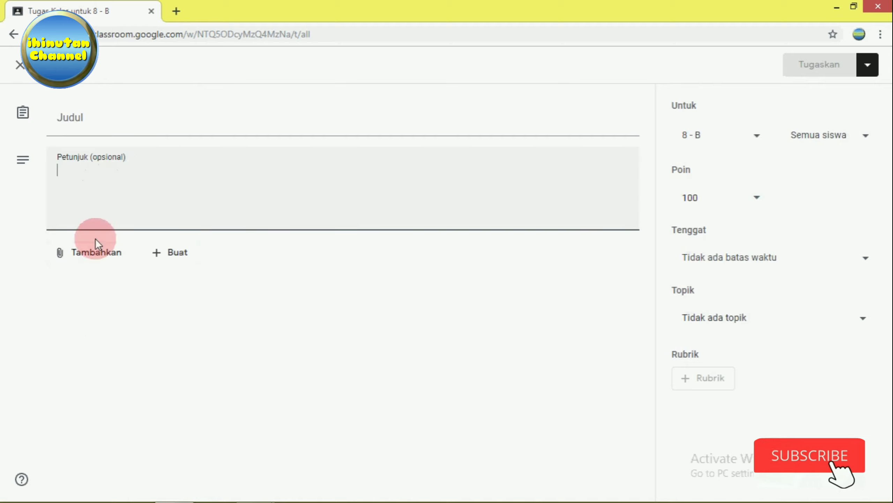
click(89, 254)
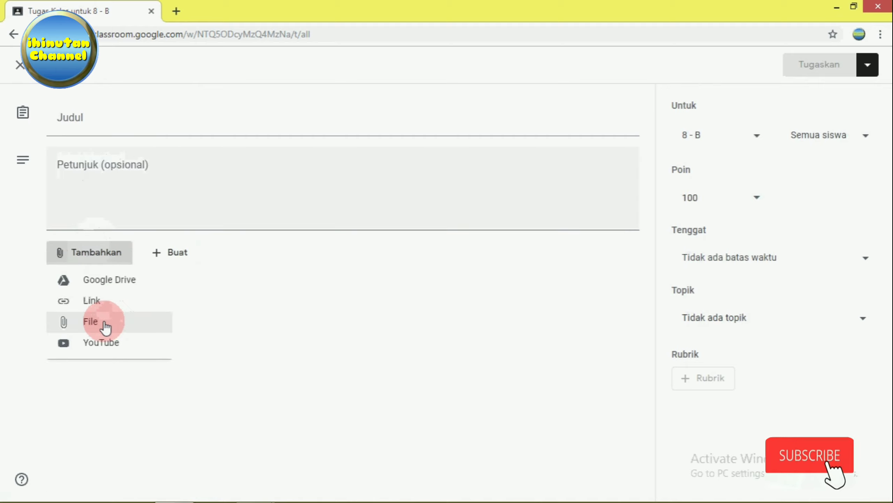
click(320, 278)
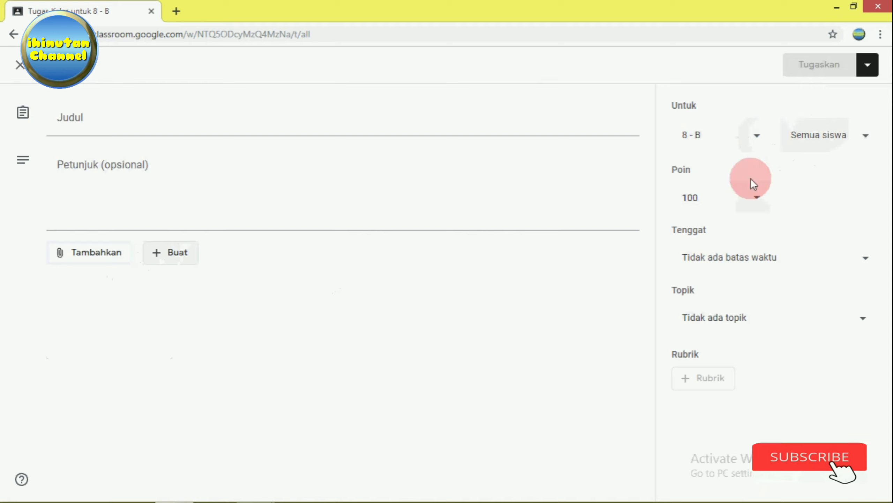
Look over the assignment's points options and set its due date to tomorrow (Besok).
click(756, 198)
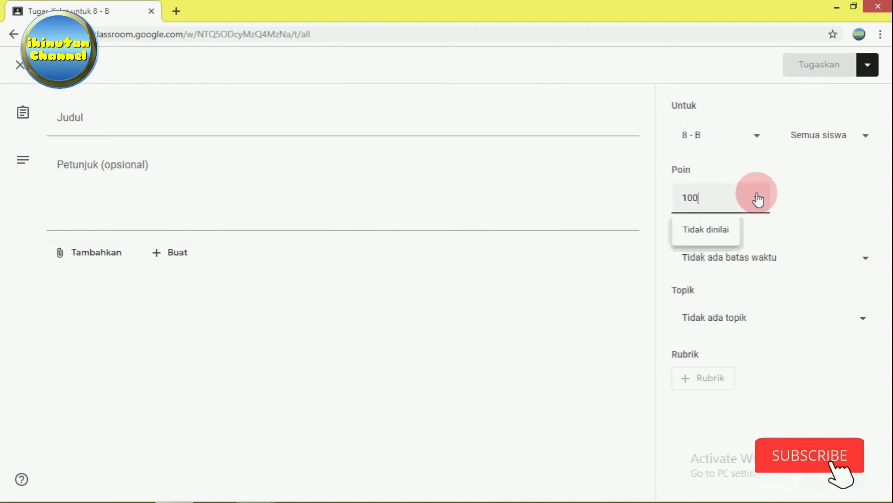
click(808, 206)
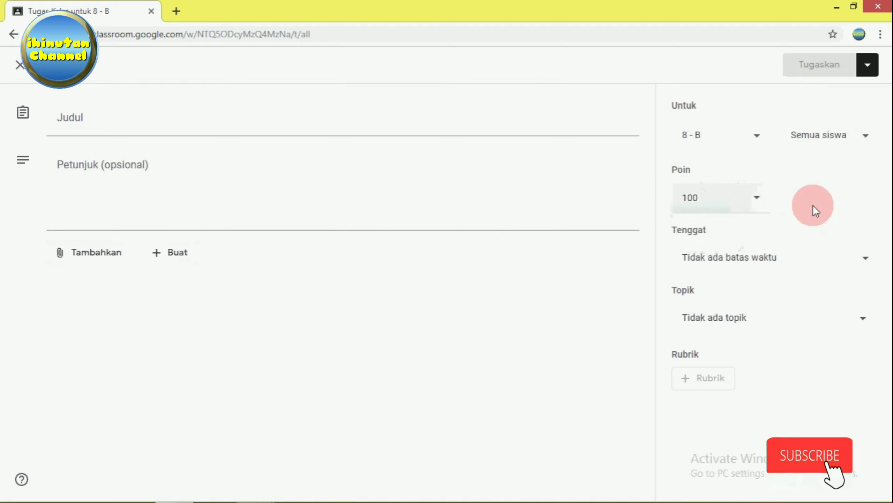
click(866, 262)
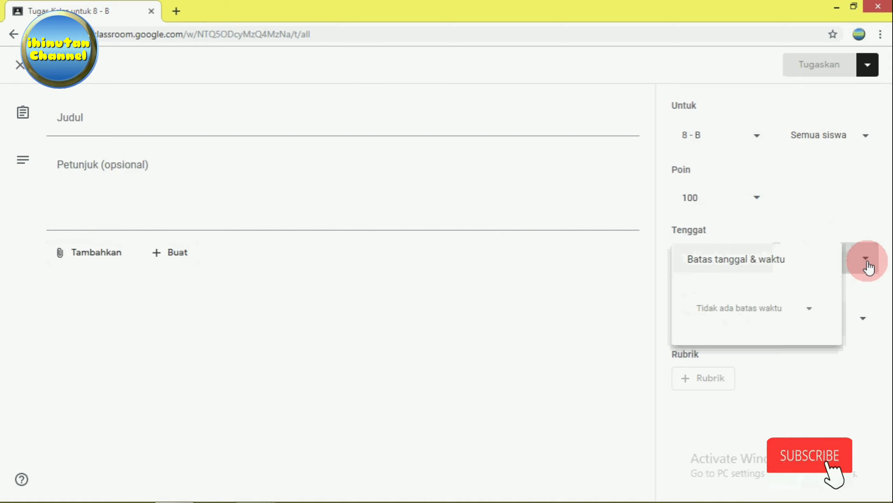
click(812, 310)
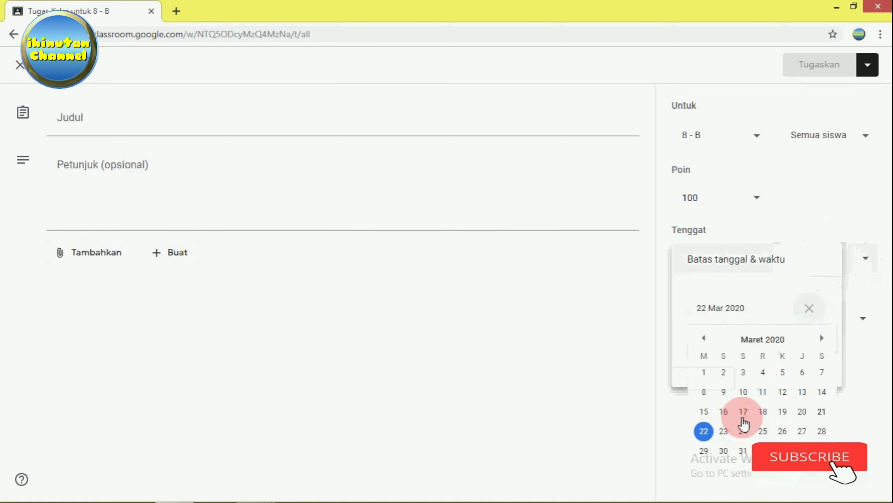
click(786, 434)
click(870, 357)
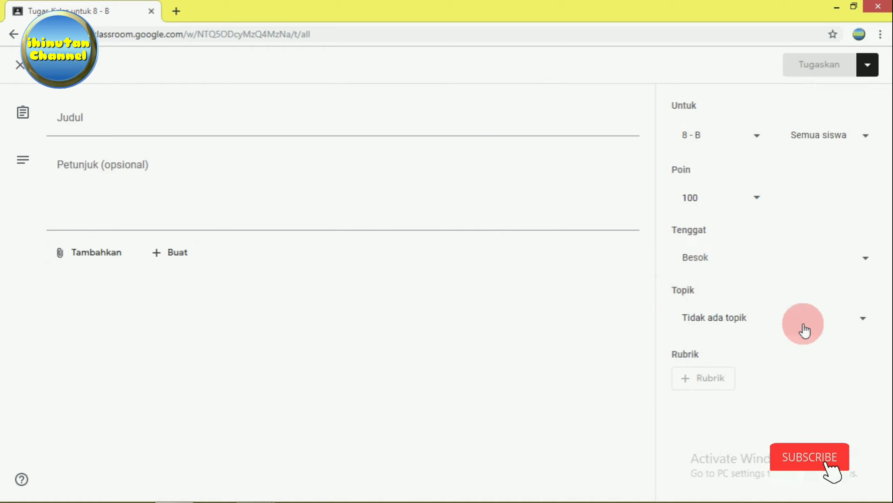
Look over the topic choices for the assignment and close it without assigning it.
click(858, 319)
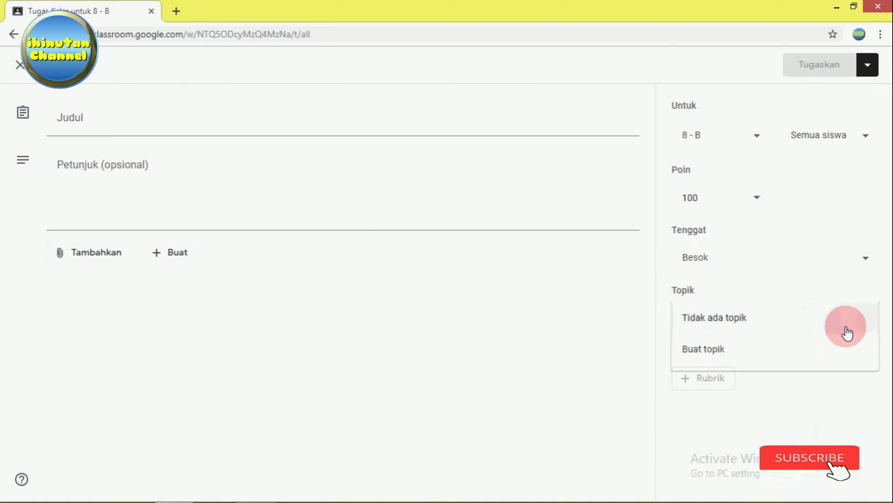
click(761, 381)
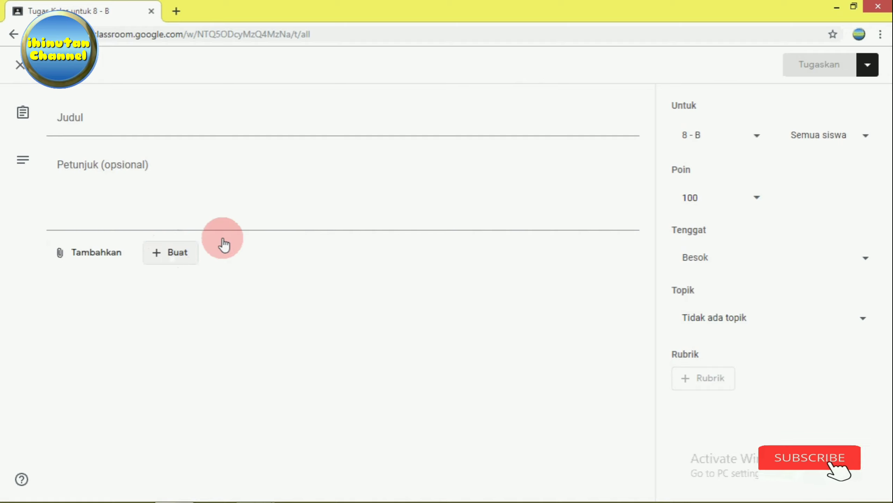
click(20, 67)
Start a new Tugas kuis for 8 - B and look over its title, instructions and attachment options.
click(246, 116)
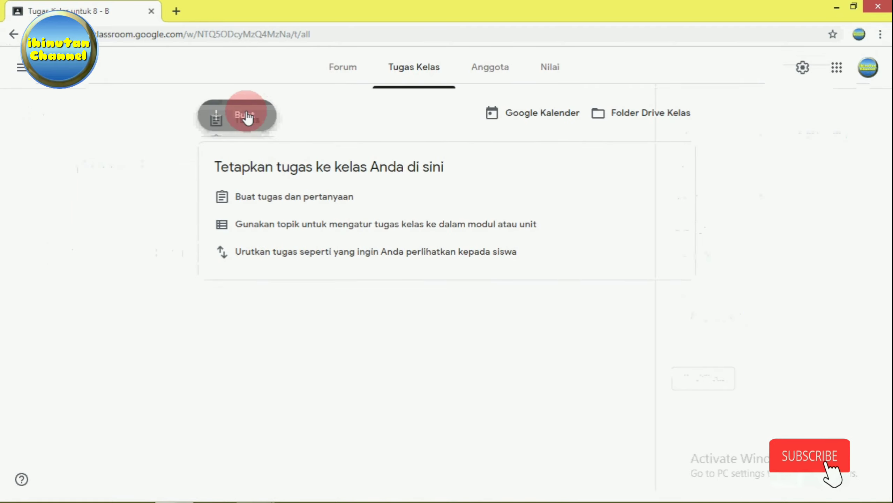
click(254, 175)
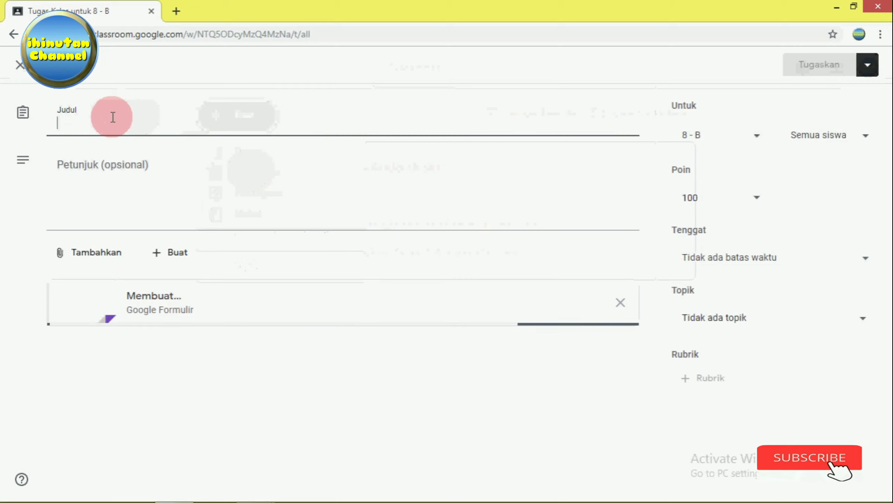
click(98, 178)
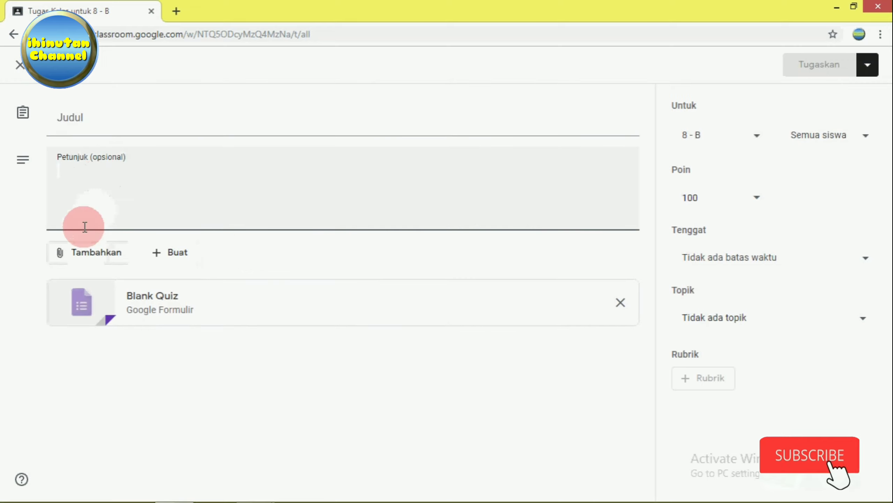
click(80, 259)
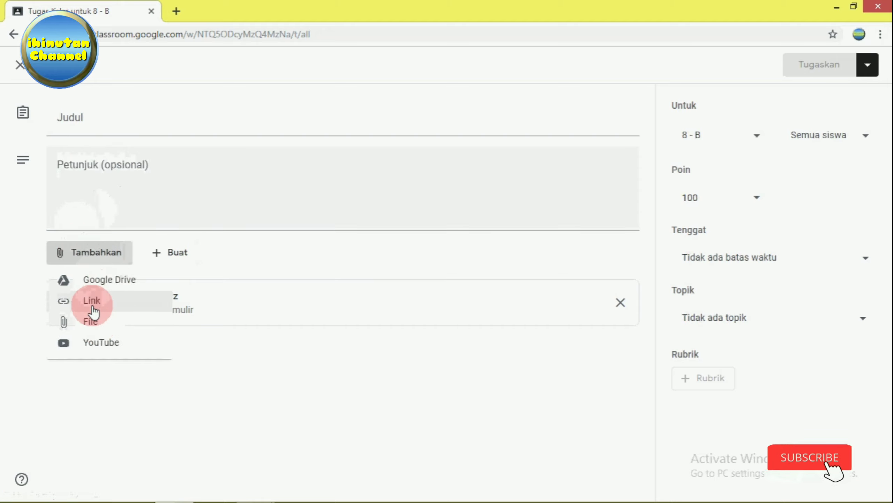
click(92, 186)
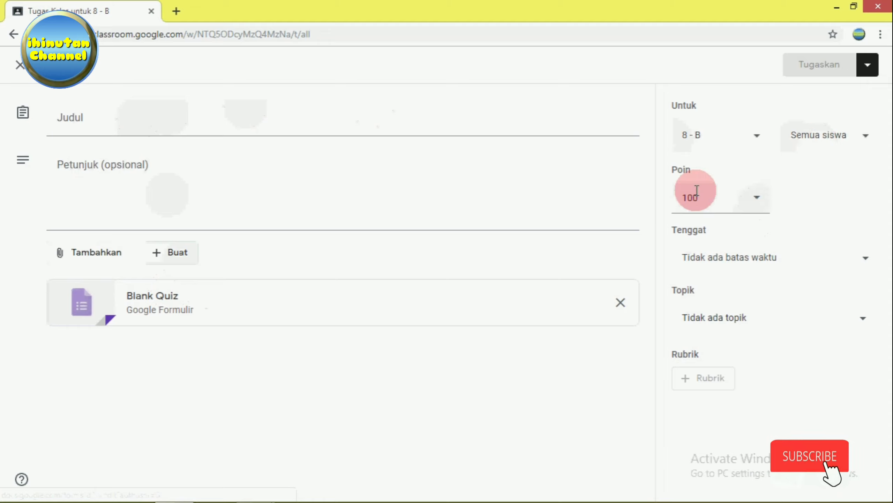
Look over the quiz assignment's points options and close it without assigning it.
click(757, 199)
click(806, 187)
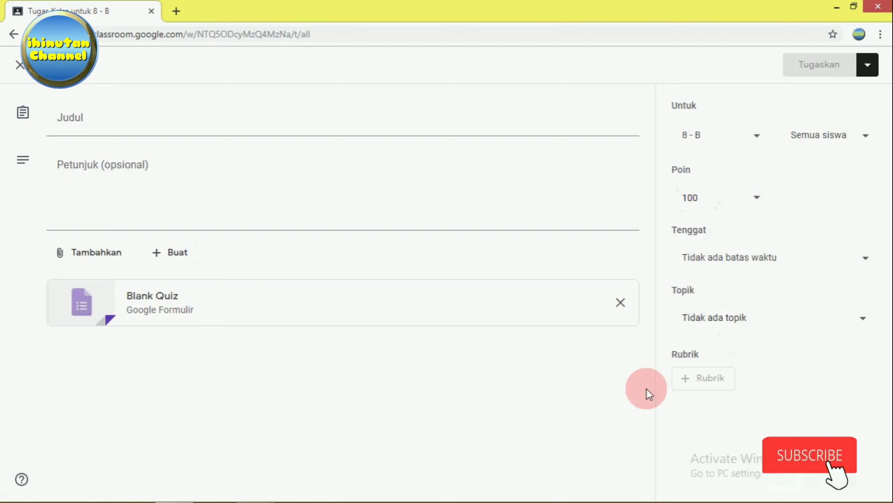
click(20, 70)
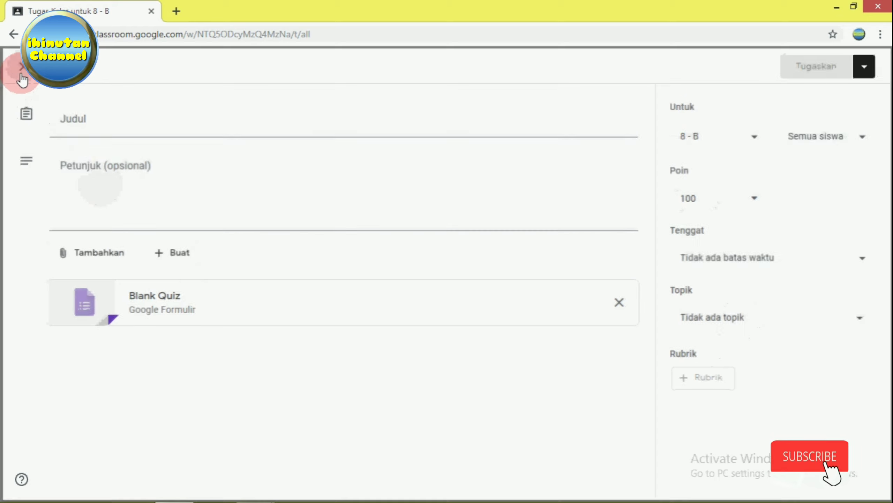
Start a new Pertanyaan for 8 - B and look over its question field and available answer types.
click(232, 111)
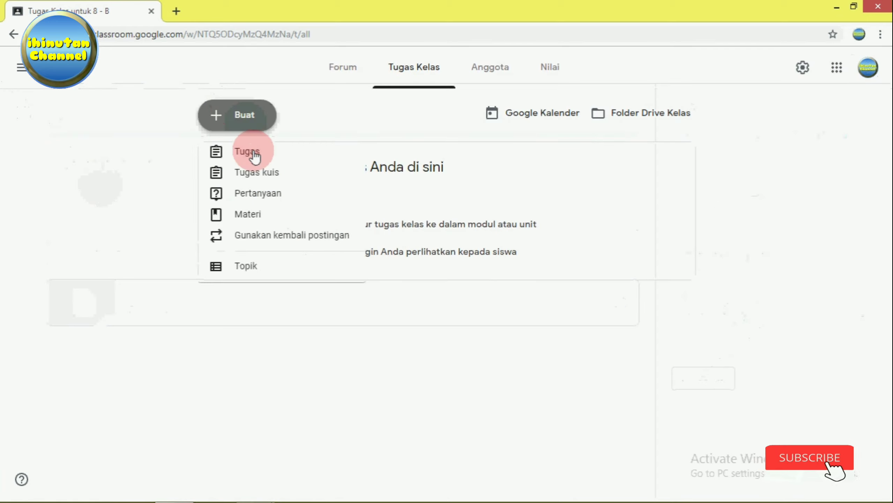
click(262, 200)
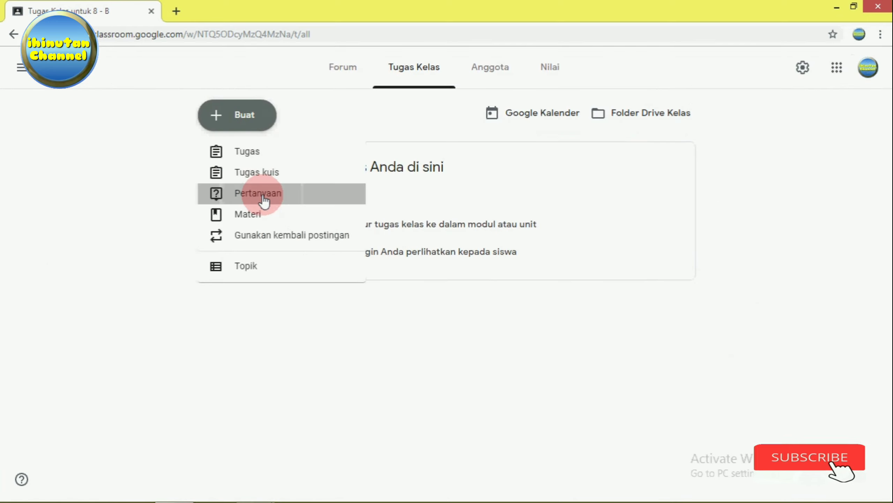
click(94, 113)
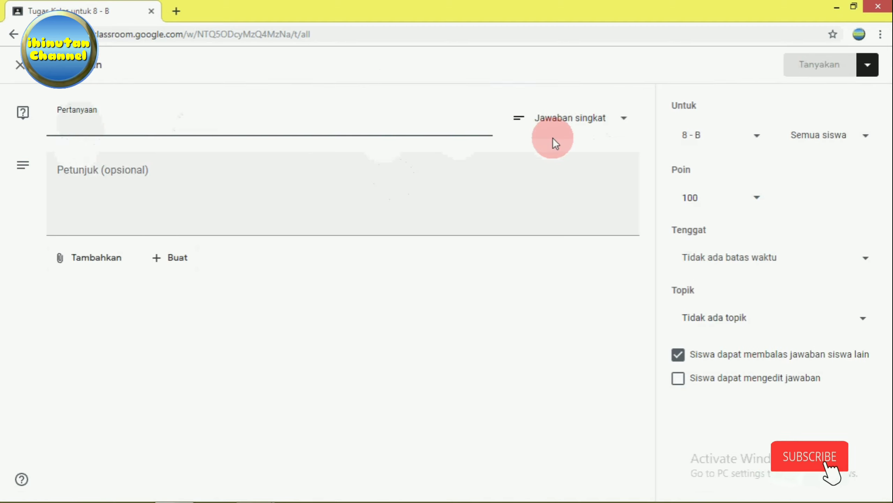
click(625, 119)
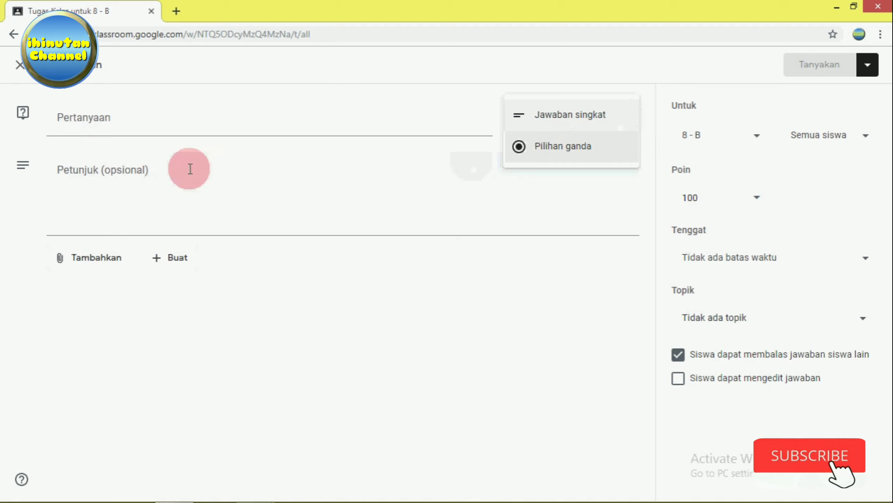
click(90, 122)
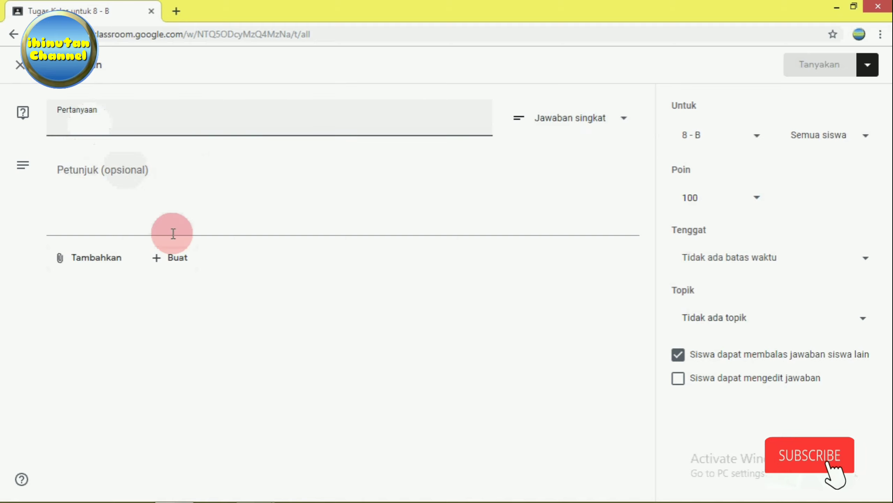
Look over the question's points and posting options, and leave students' permission to edit answers switched off.
click(756, 197)
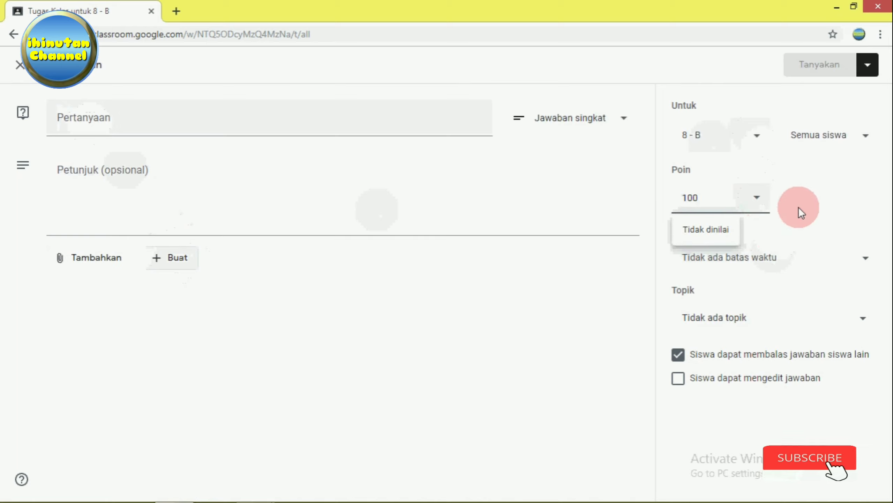
click(793, 225)
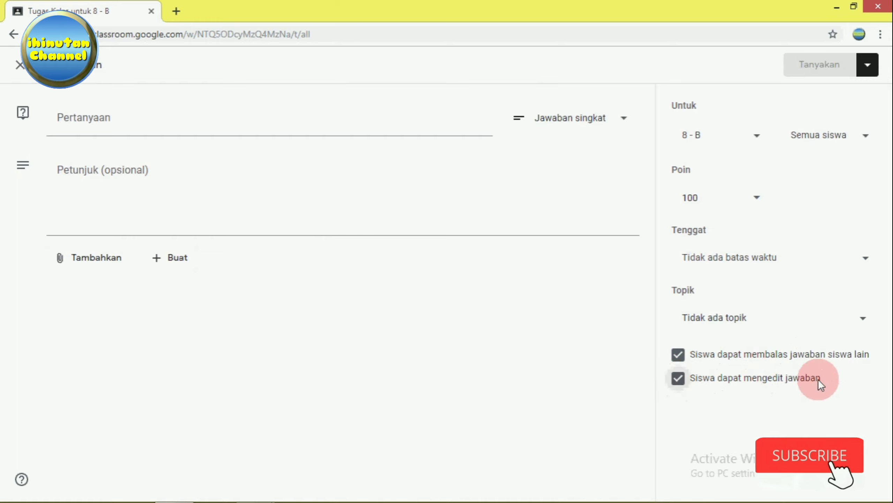
click(679, 378)
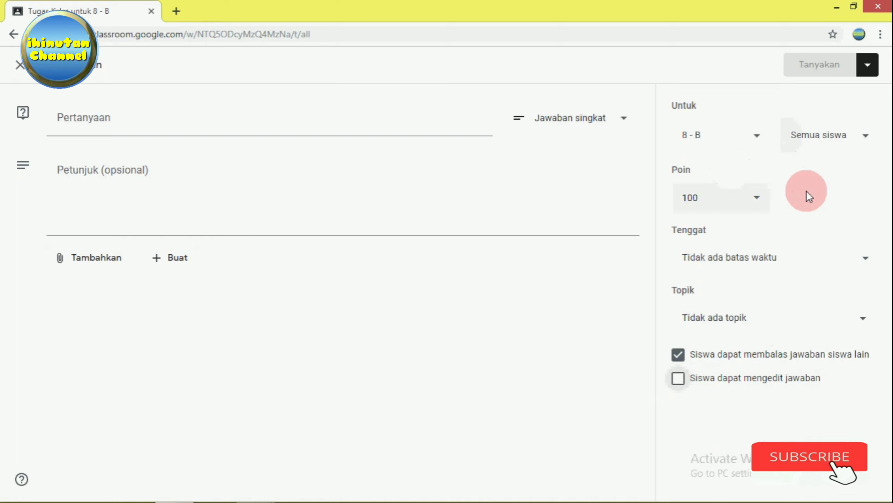
click(872, 69)
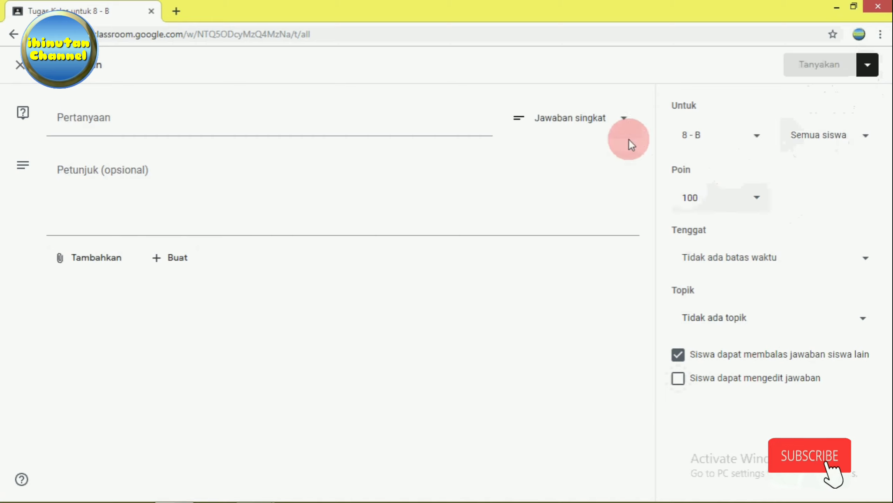
Change the question's answer type to Pilihan ganda and look over its text fields and attachment types.
click(625, 119)
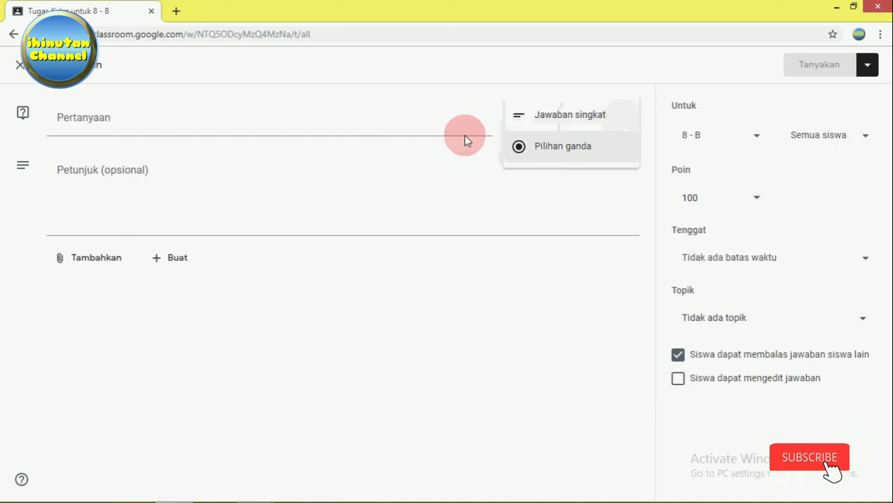
click(563, 148)
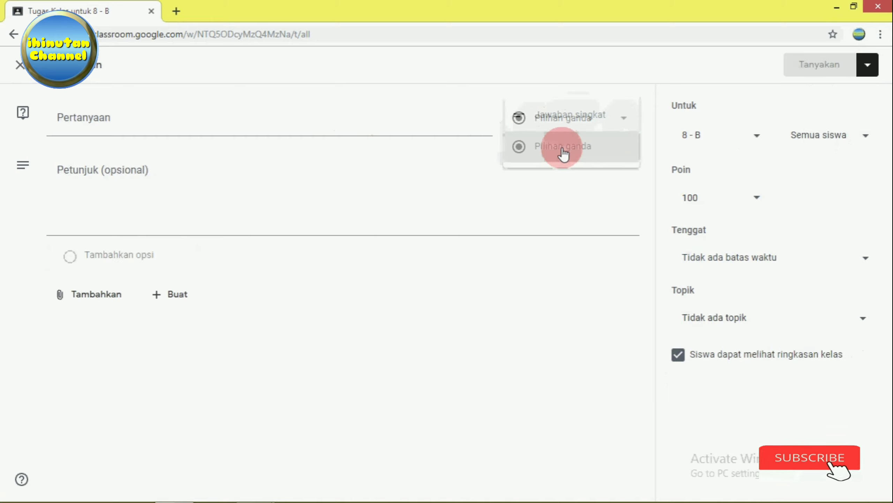
click(130, 120)
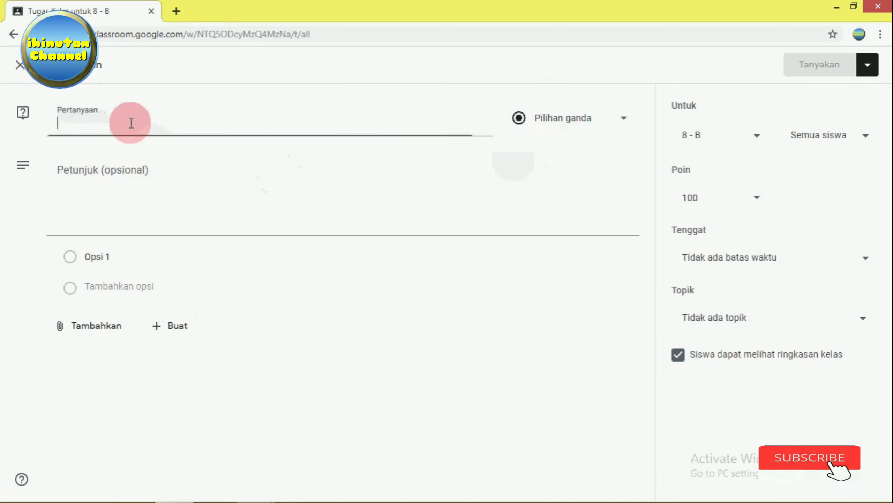
click(143, 192)
click(79, 338)
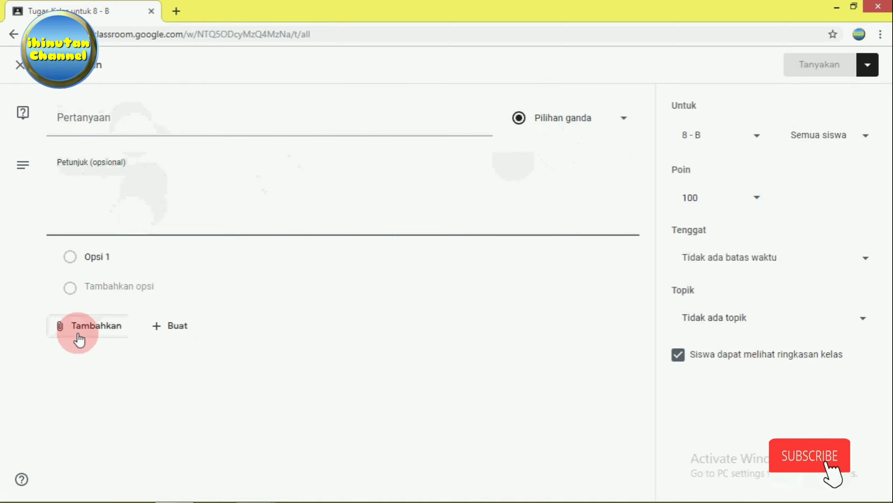
click(80, 338)
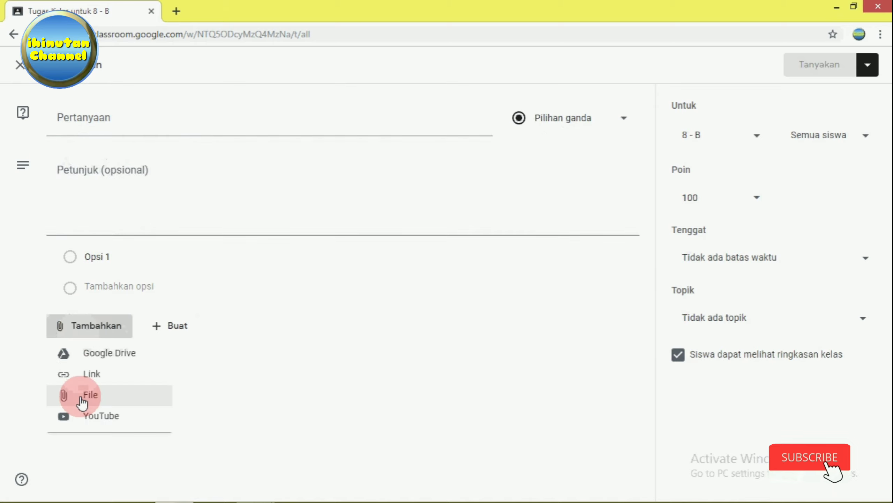
click(373, 340)
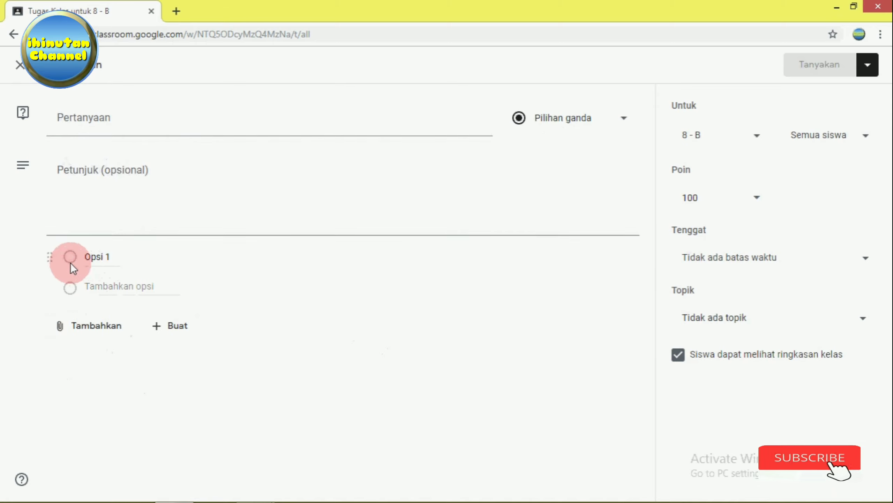
Add three more answer options below the first one so that the multiple-choice question has four.
click(102, 288)
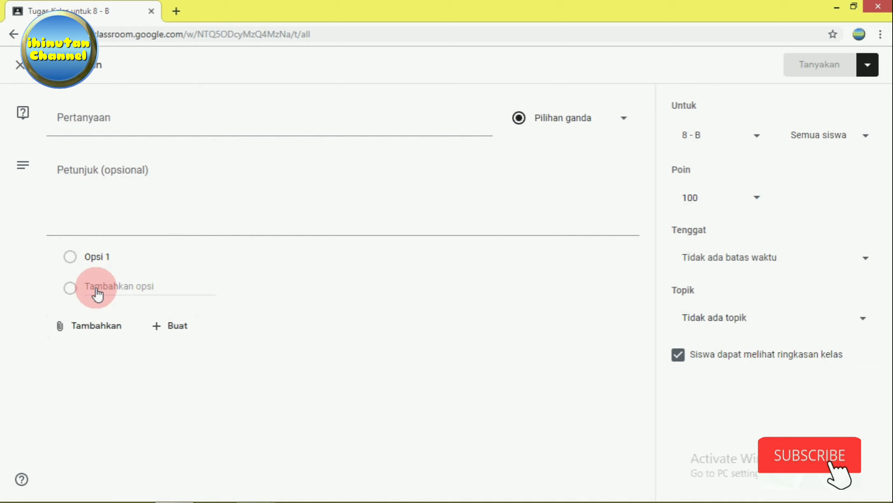
click(116, 259)
click(115, 295)
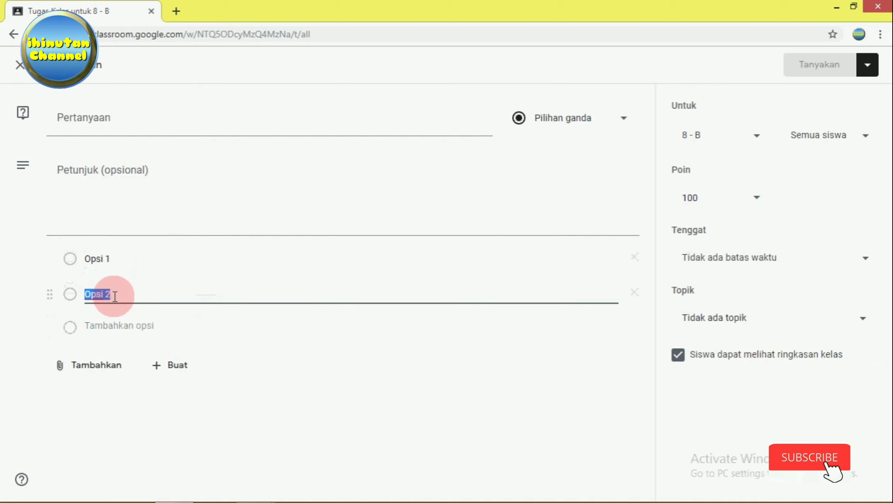
click(124, 331)
click(123, 362)
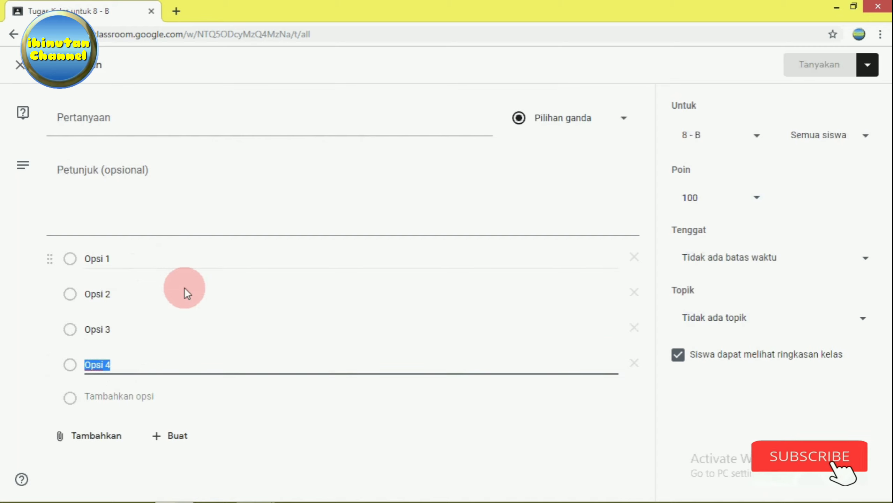
Look over the editable texts of the first three answer options.
click(132, 259)
click(108, 300)
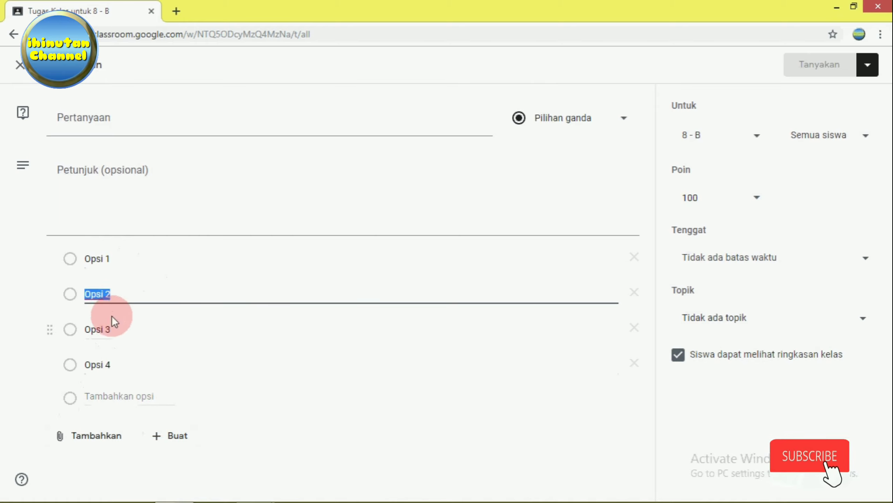
click(113, 323)
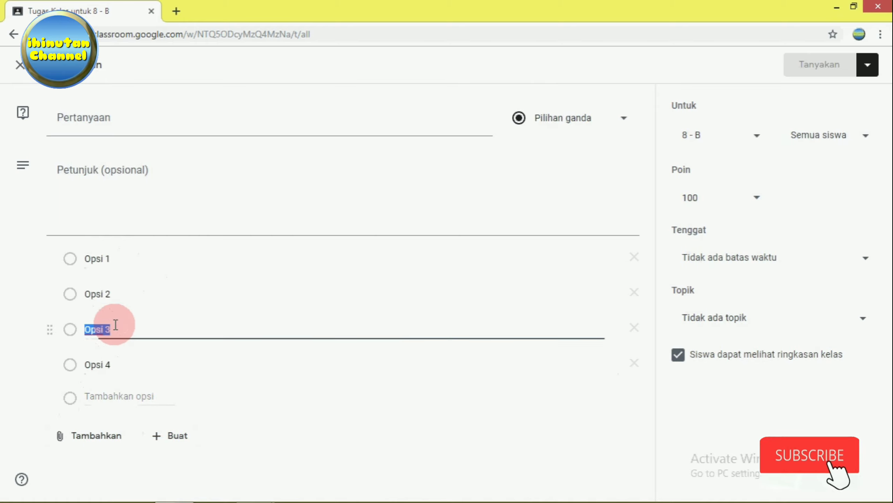
click(70, 258)
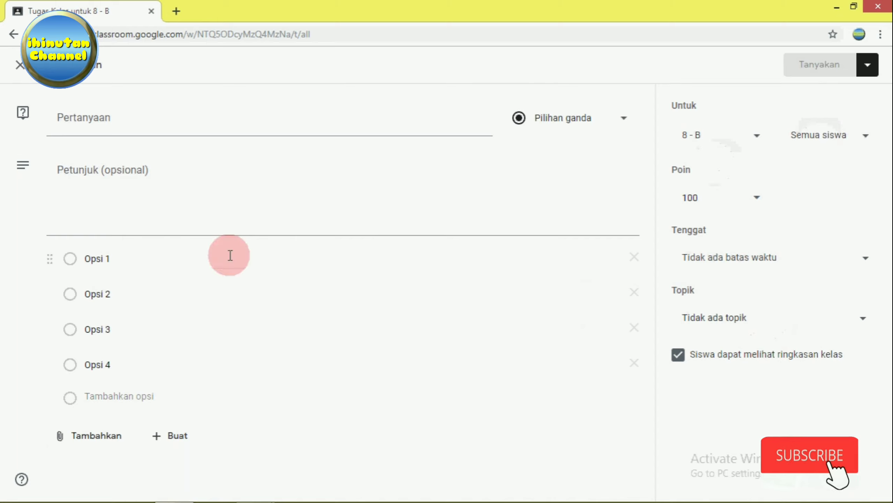
Close the question form without posting it and start a new Materi post.
click(21, 66)
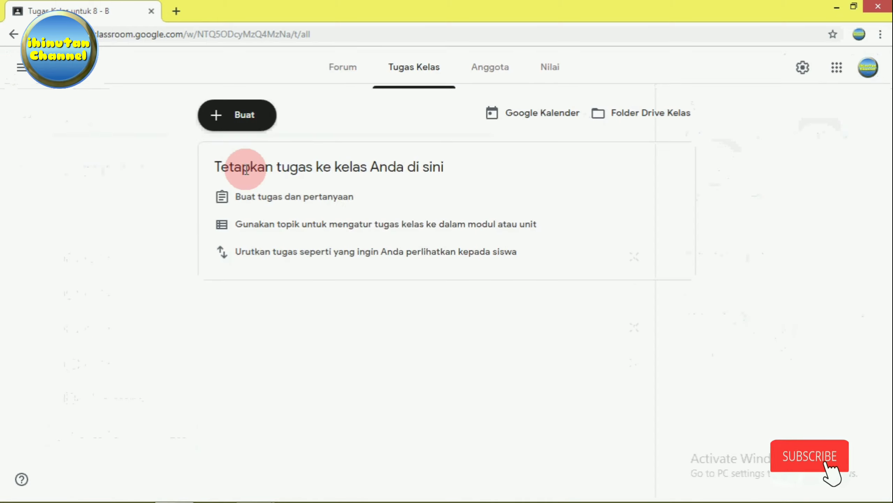
click(252, 125)
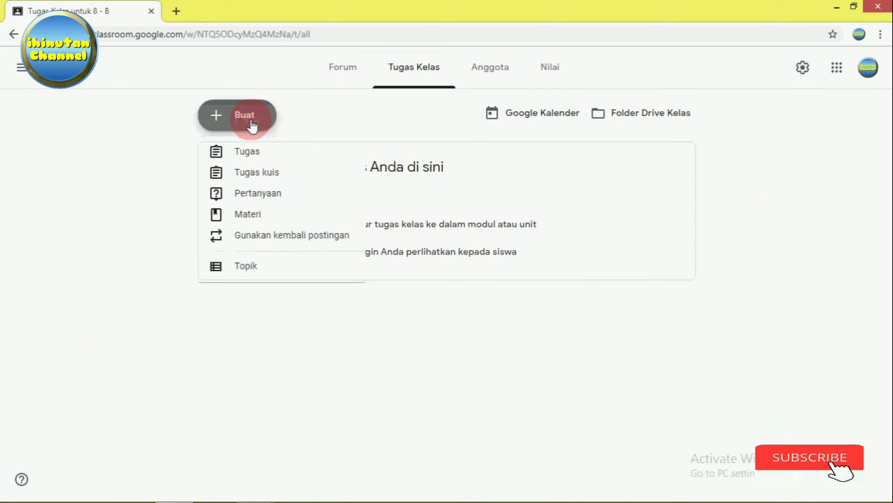
click(254, 221)
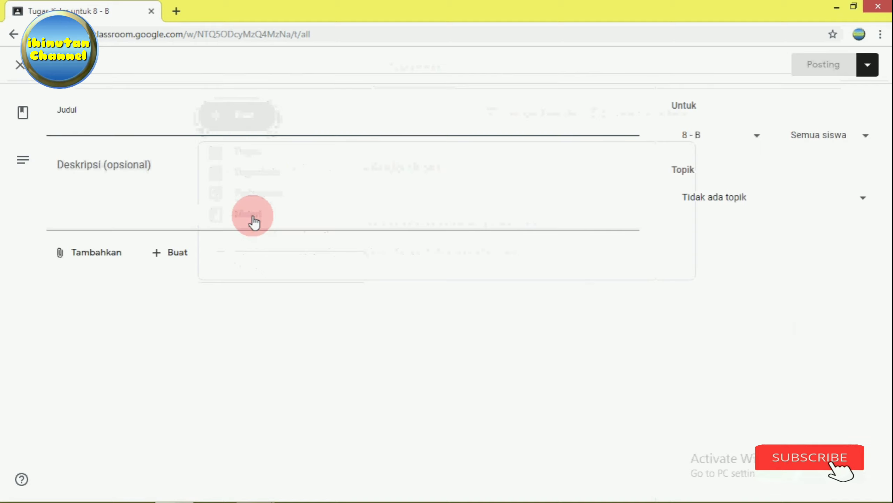
Look over the material's title and description fields and the attachment types that can be added.
click(111, 126)
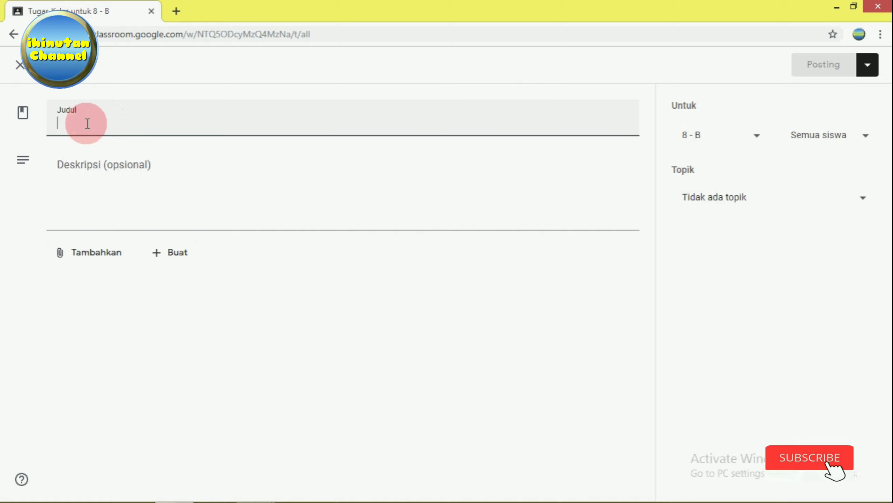
click(96, 187)
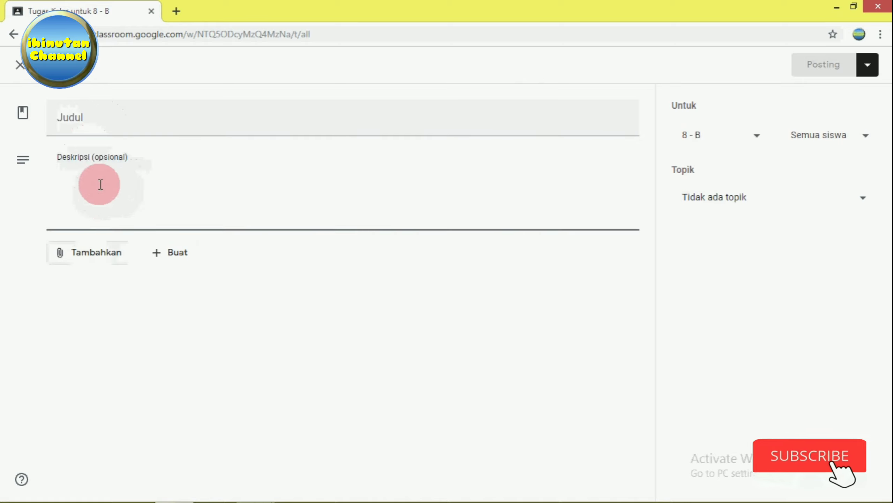
click(88, 251)
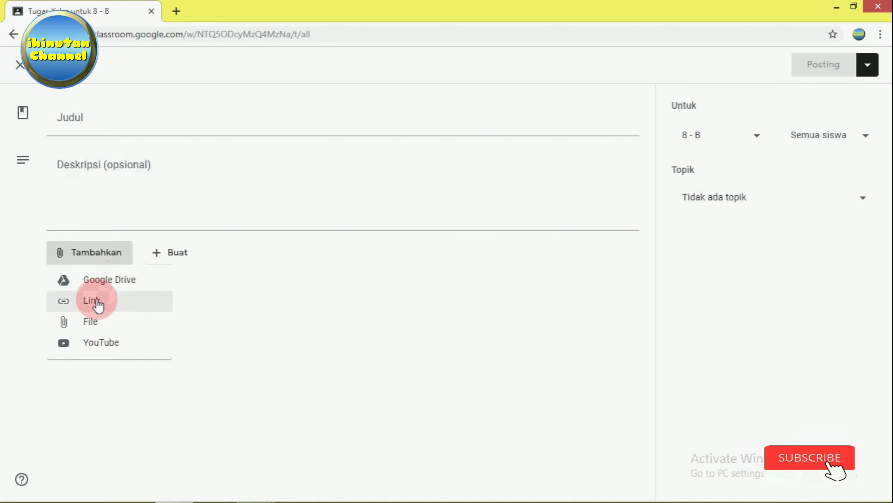
click(402, 319)
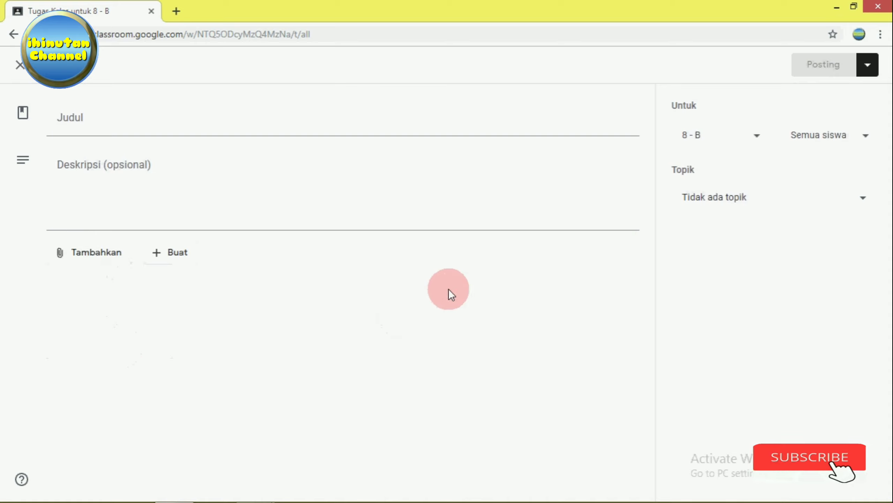
click(105, 202)
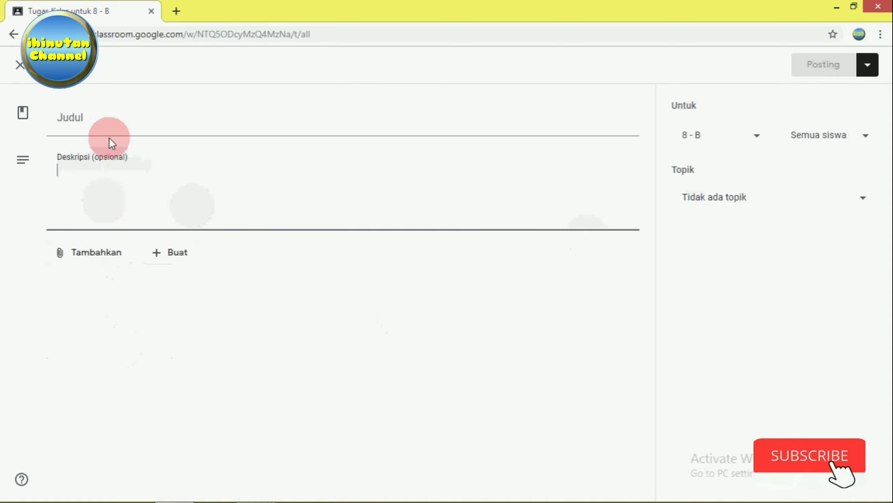
click(423, 329)
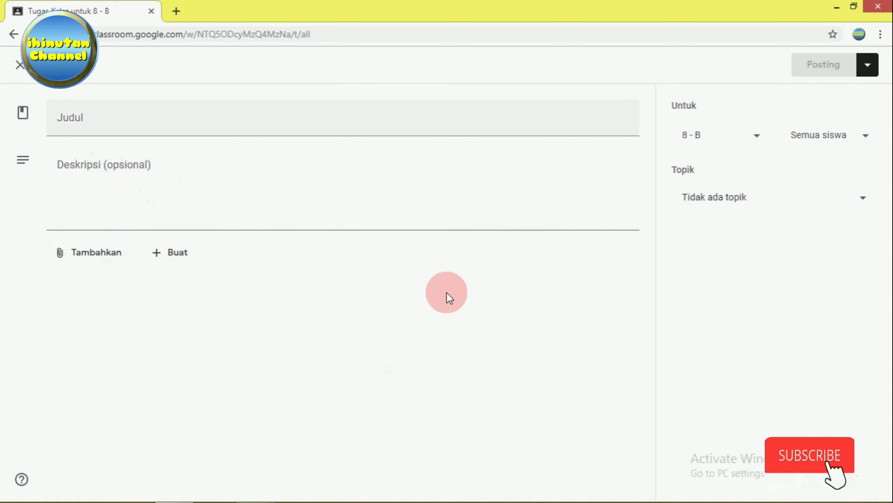
Look over the material's choices for receiving classes, students and topic, leaving them as they are.
click(758, 143)
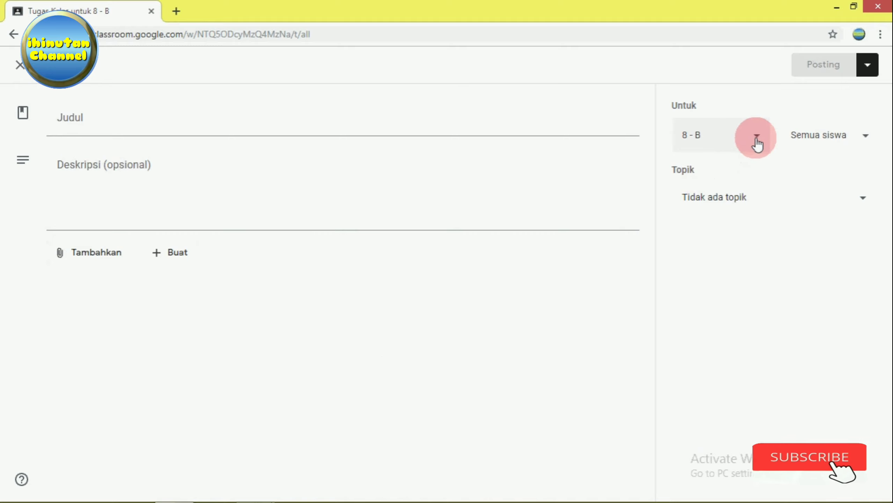
click(758, 143)
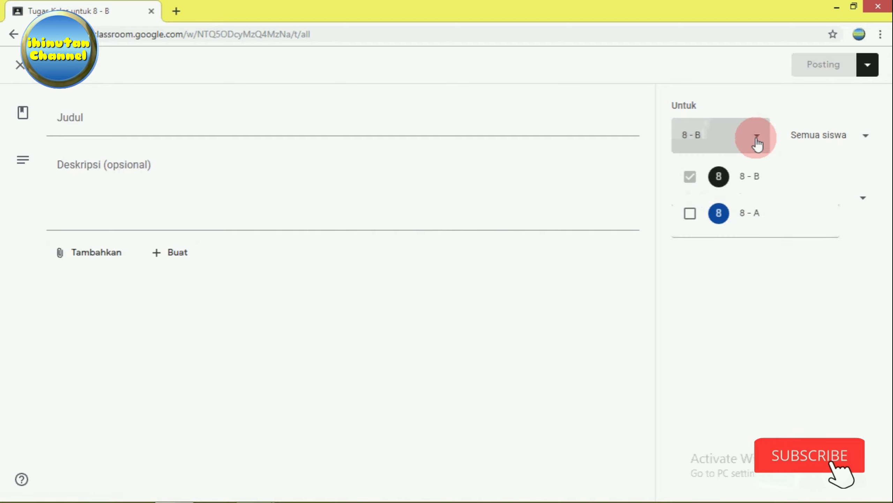
click(758, 143)
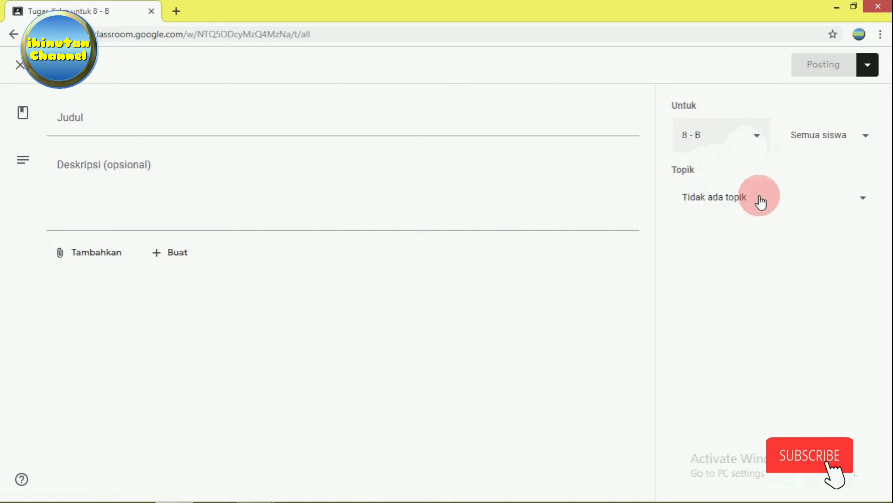
click(867, 148)
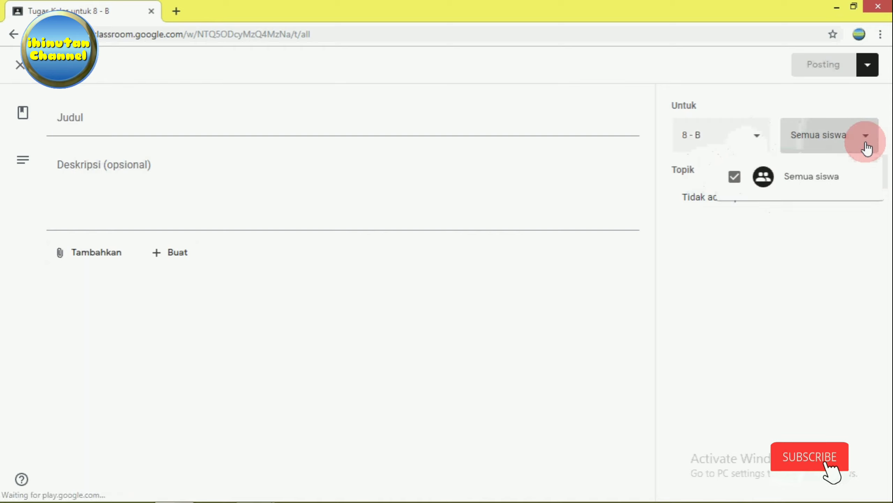
click(859, 152)
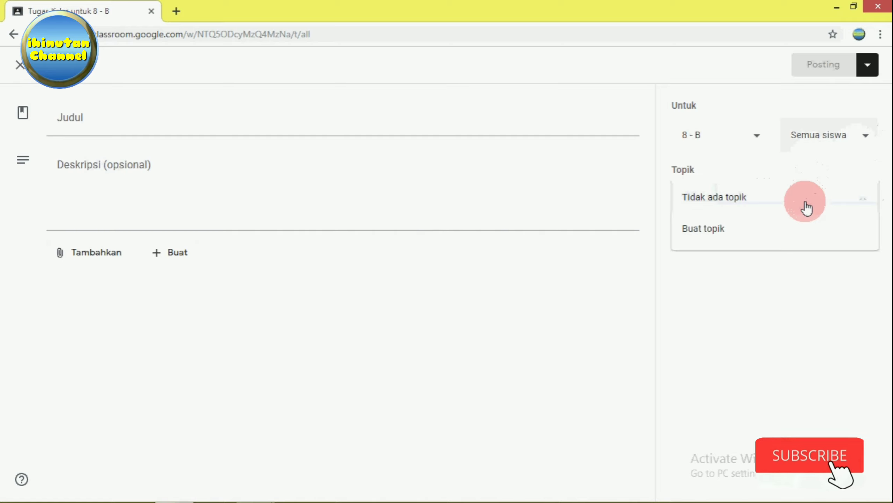
click(459, 313)
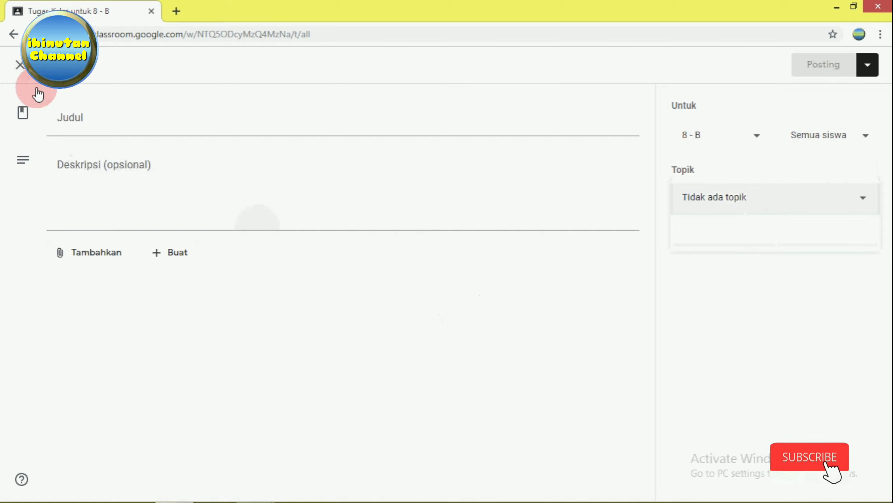
Close the material form without posting and look over the remaining item types that can be created for class work.
click(17, 67)
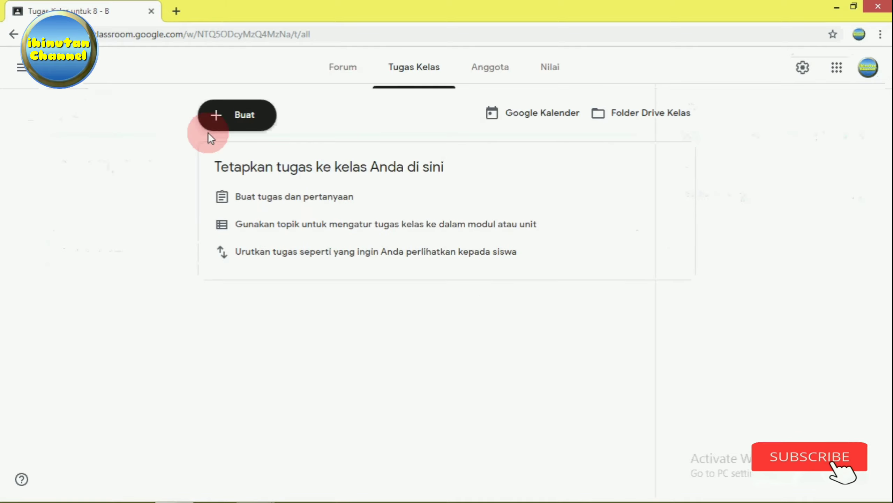
click(239, 121)
click(268, 241)
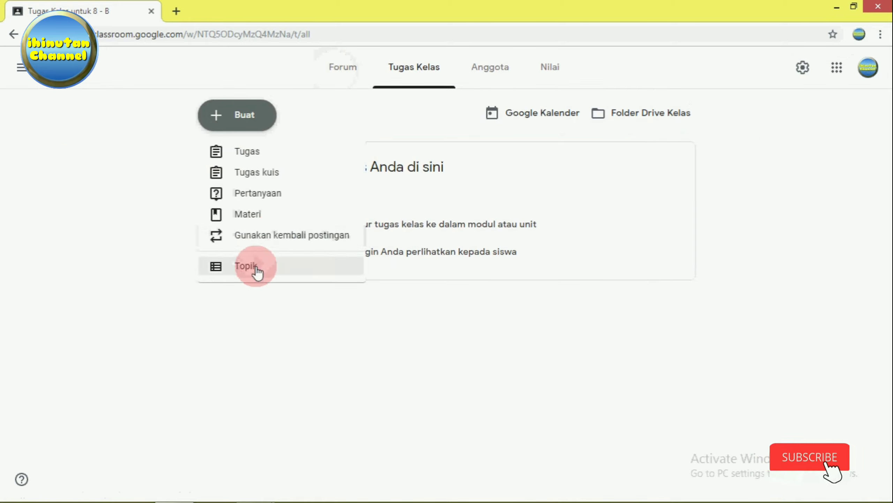
click(362, 341)
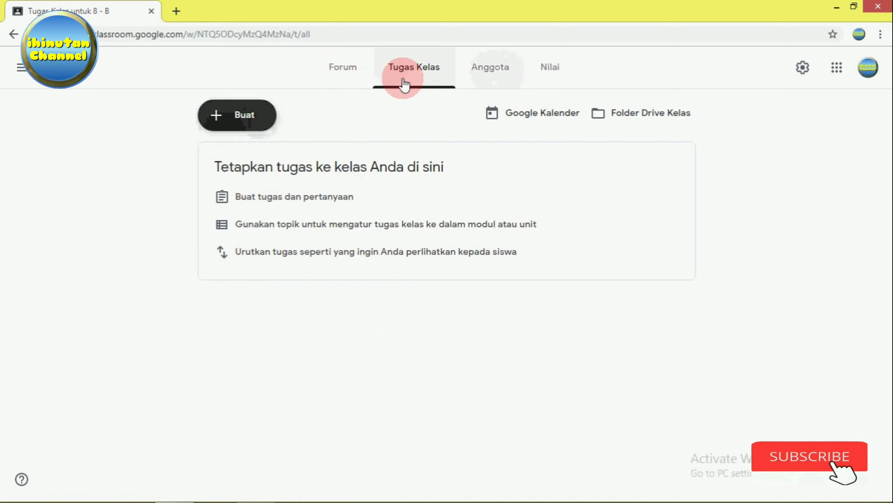
View the class's Forum and Tugas Kelas pages, ending on the Anggota page.
click(340, 70)
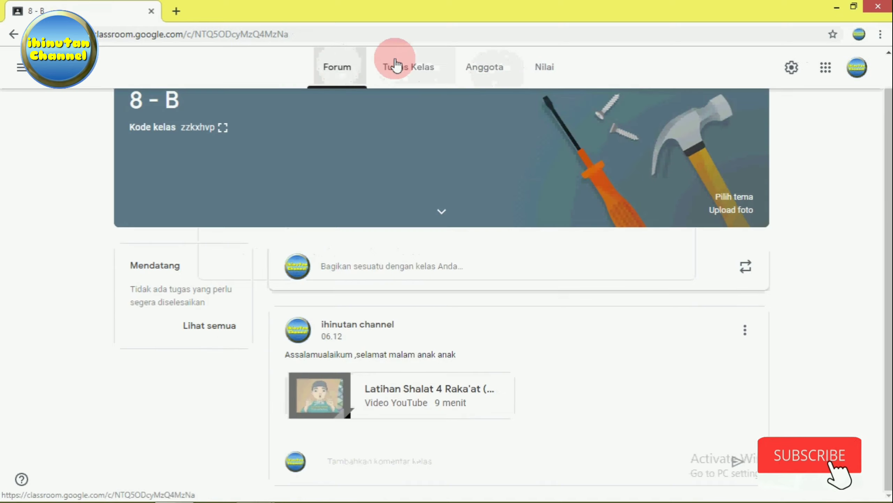
click(401, 67)
click(498, 67)
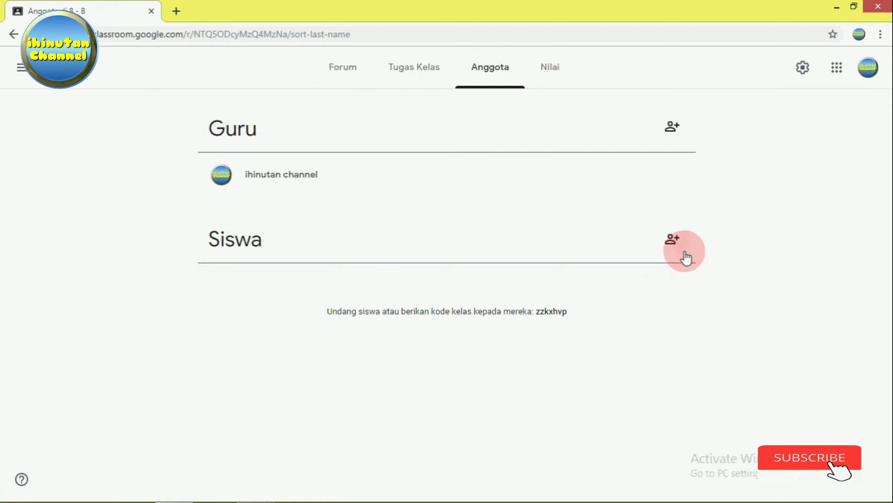
View and cancel the teacher invitation form, and highlight the class code given for inviting students.
click(670, 131)
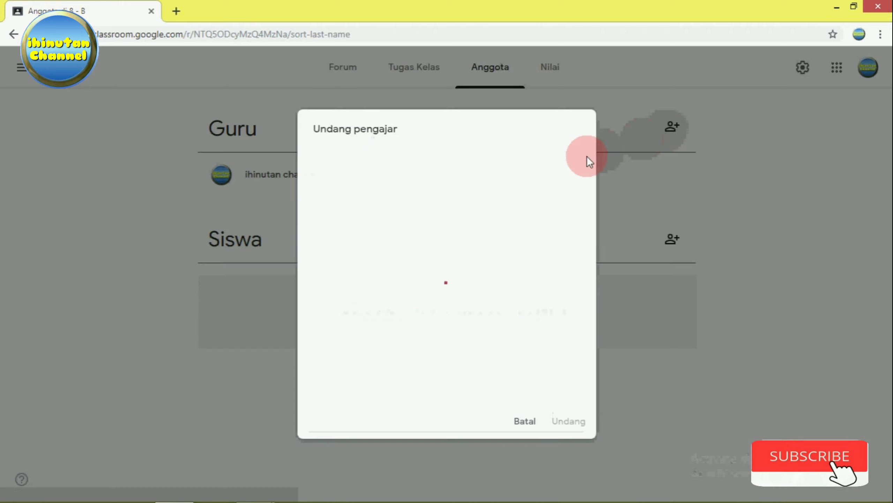
click(526, 421)
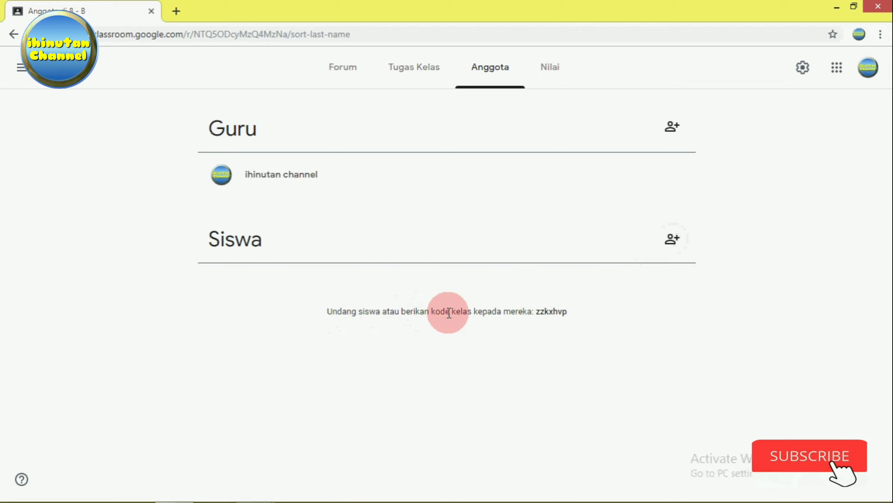
drag(573, 312, 535, 319)
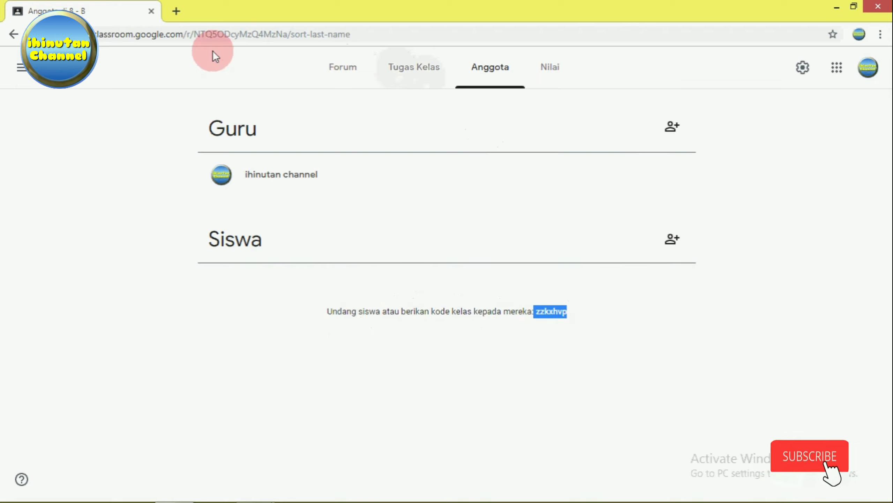
View the class's Nilai page and return by way of Forum to Tugas Kelas.
click(550, 67)
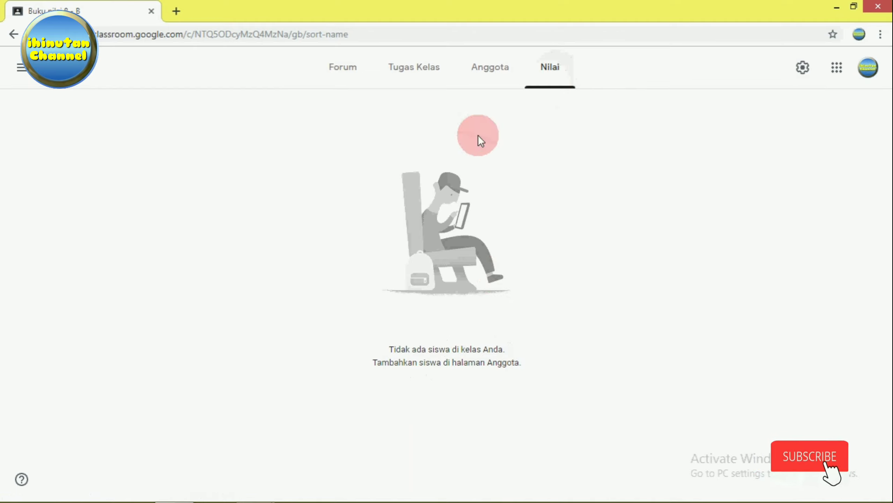
click(346, 72)
click(406, 73)
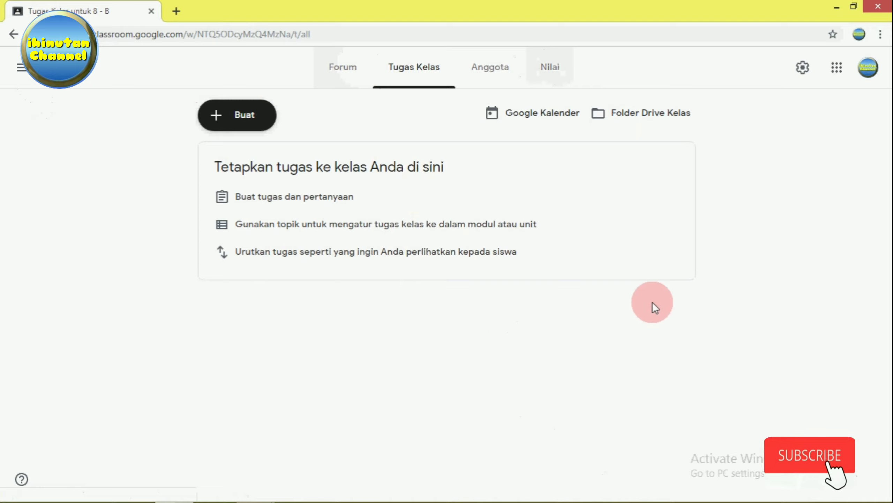
Open the class settings and look over the Detail Kelas, Umum and Penilaian sections.
click(802, 69)
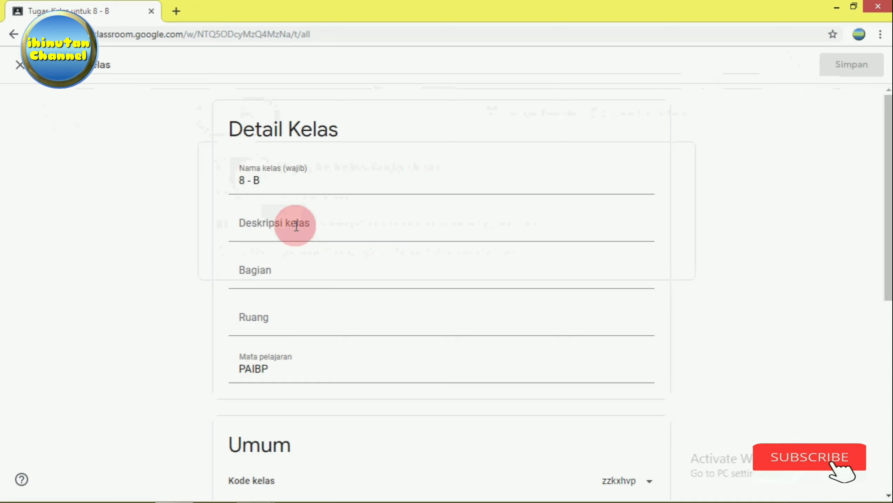
scroll(285, 385, down, 6)
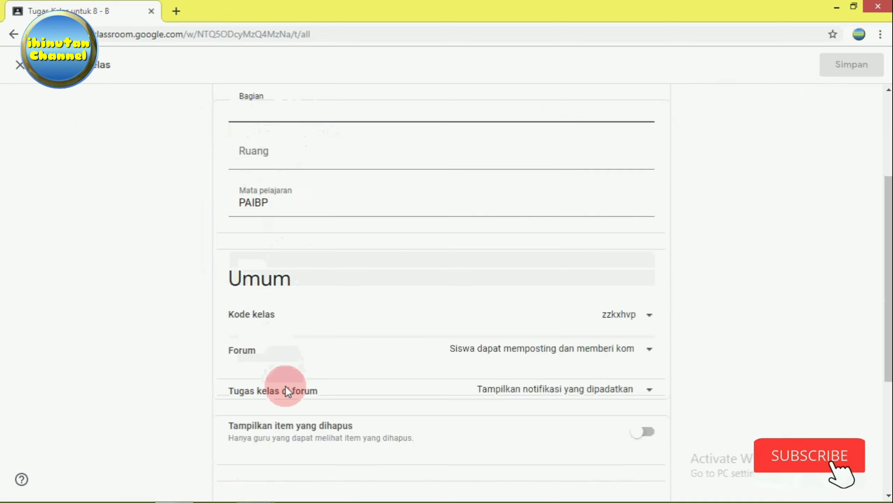
scroll(301, 356, down, 1)
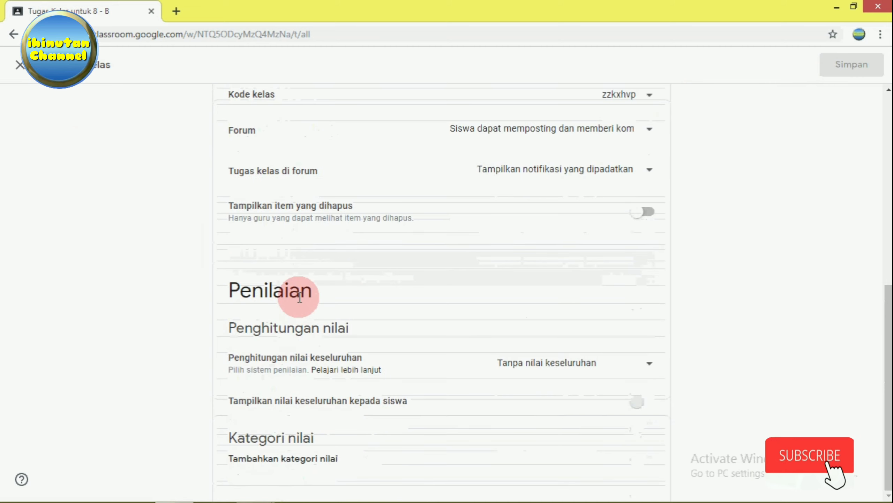
scroll(326, 219, up, 4)
scroll(327, 216, down, 1)
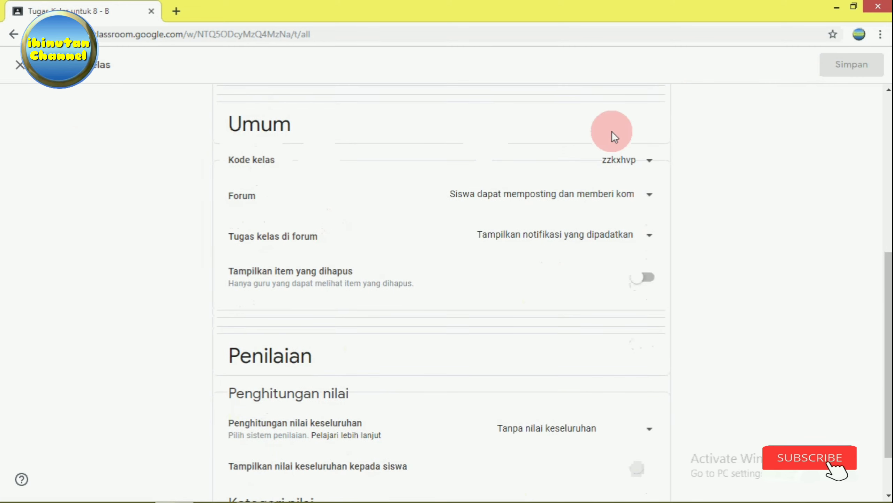
Copy the class code from the general settings, and view it in the enlarged display before closing that.
click(651, 164)
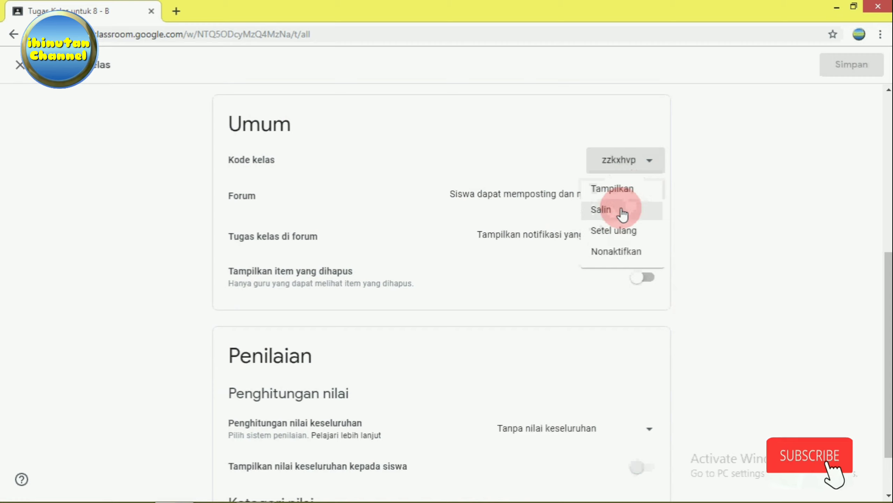
click(623, 210)
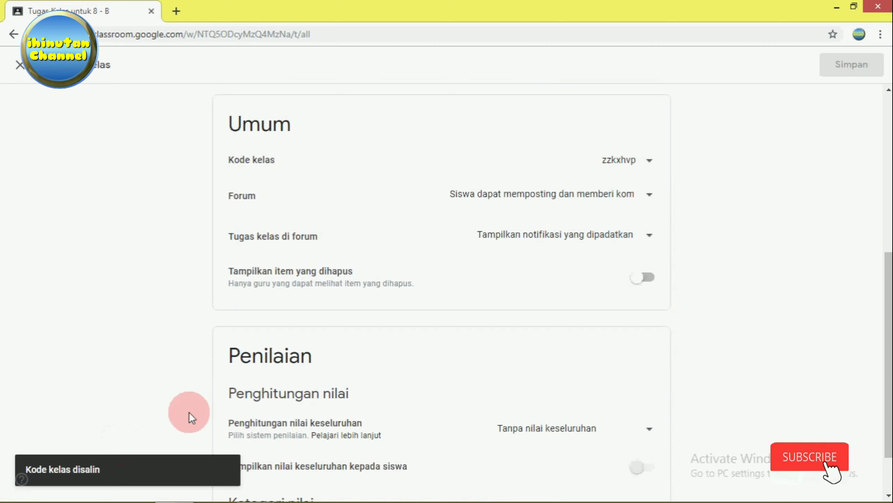
click(647, 166)
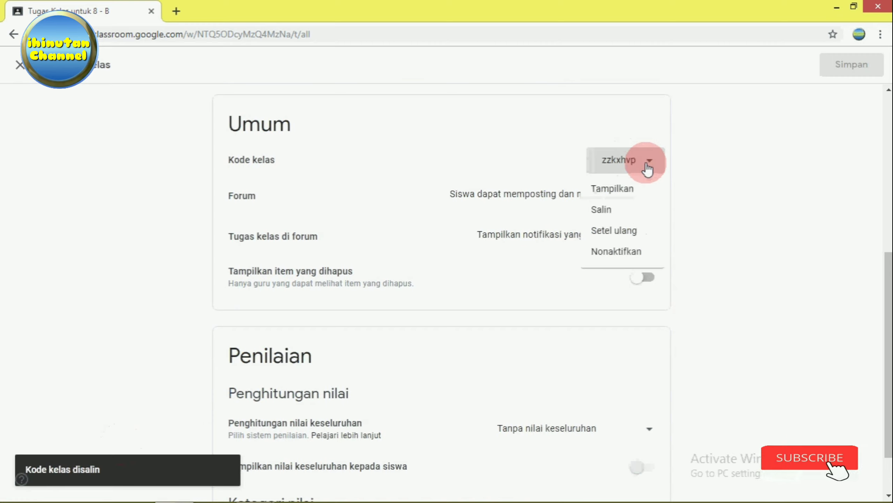
click(633, 192)
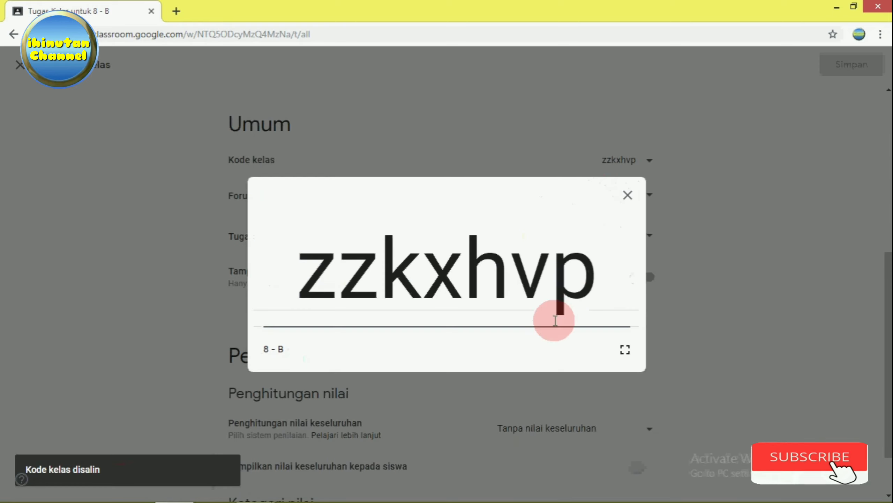
click(627, 195)
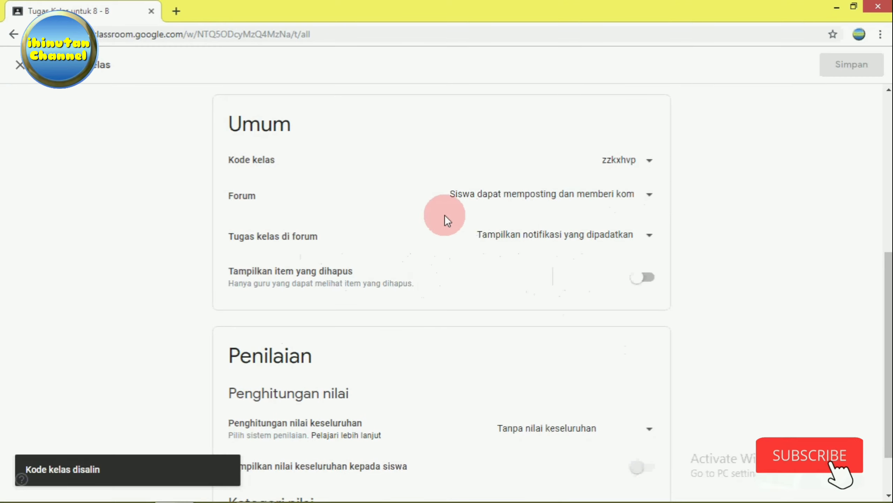
Try the Poin total and Bobot nilai berdasarkan kategori options for overall grade calculation, and turn on showing overall grades to students.
scroll(430, 275, down, 2)
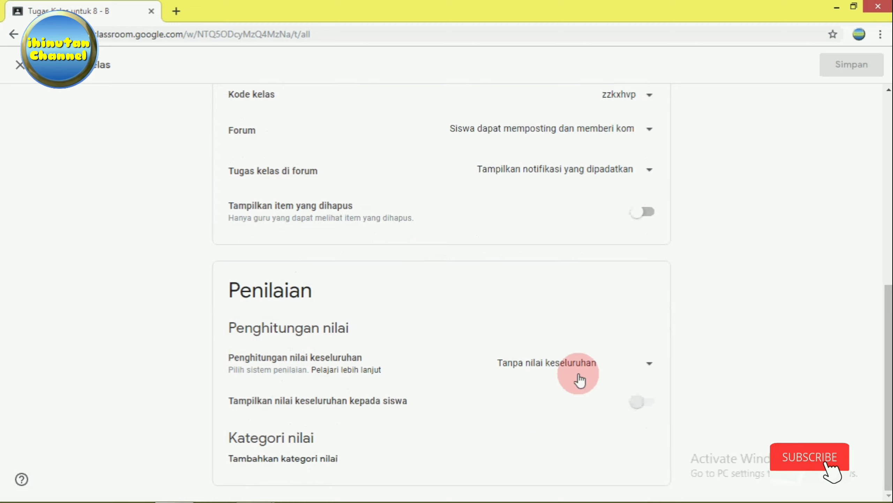
click(651, 363)
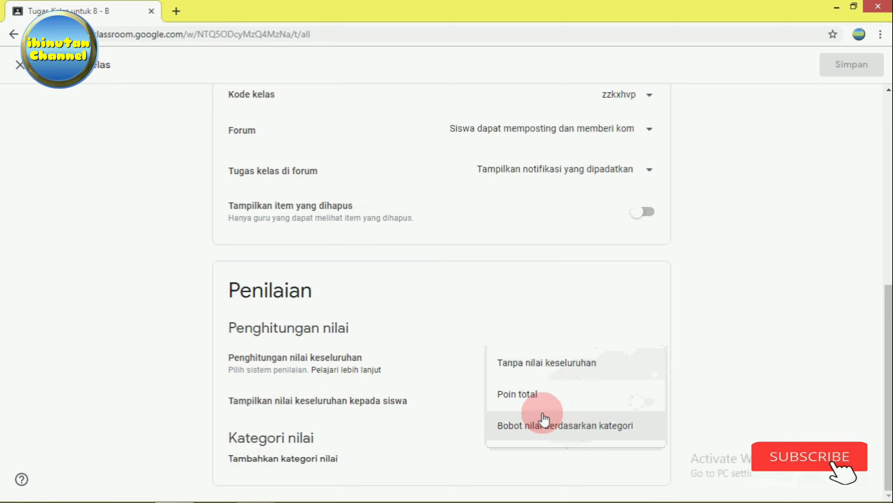
click(532, 402)
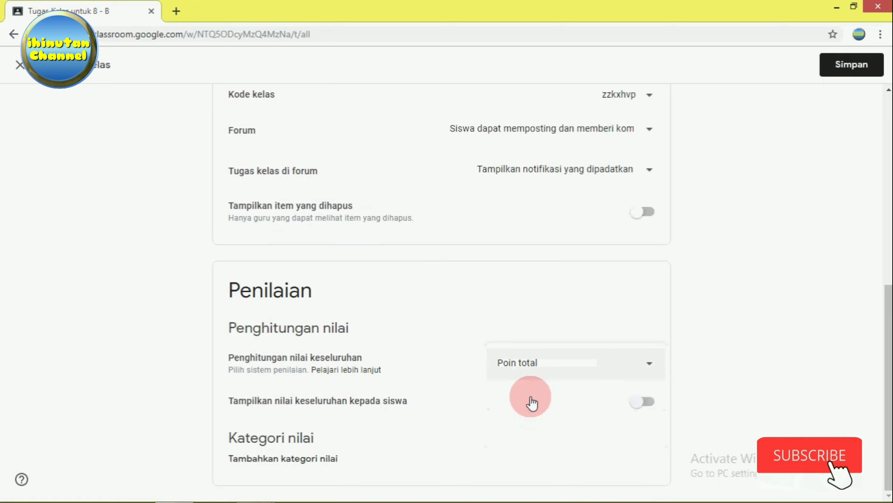
click(638, 402)
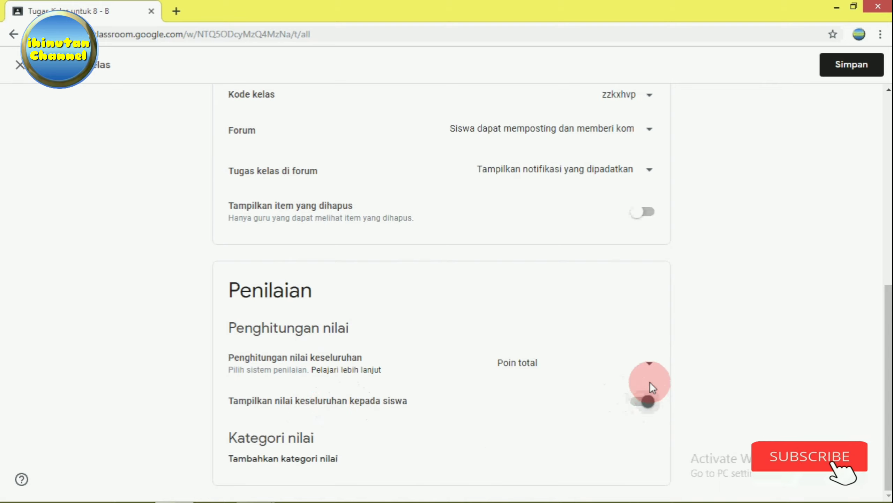
click(649, 366)
click(546, 404)
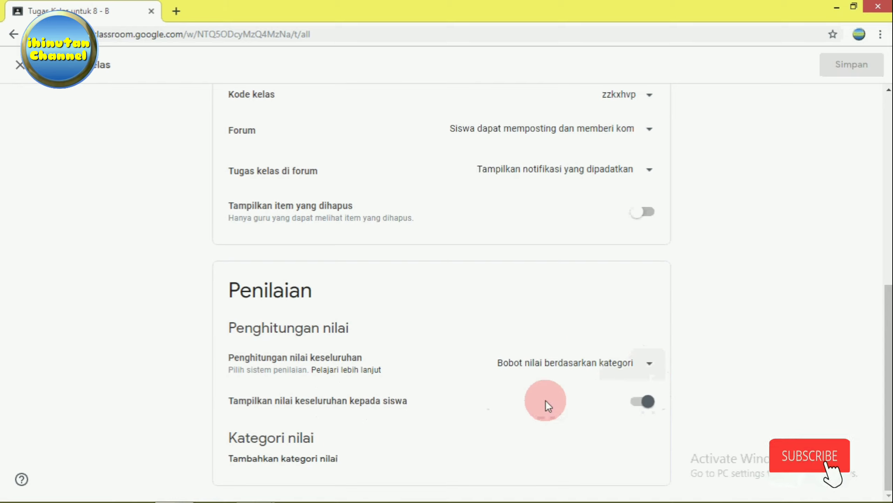
Close the class settings discarding the unsaved changes, and reopen them for another look before returning to Tugas Kelas.
scroll(338, 433, up, 5)
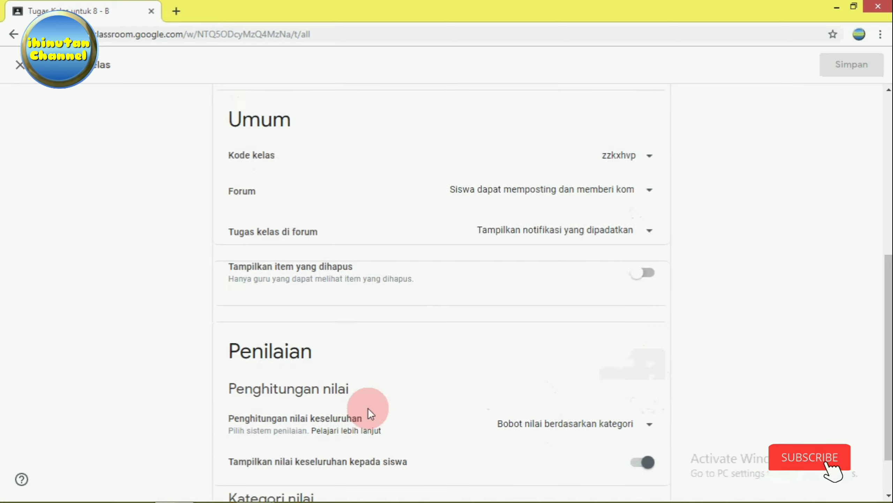
scroll(447, 325, up, 2)
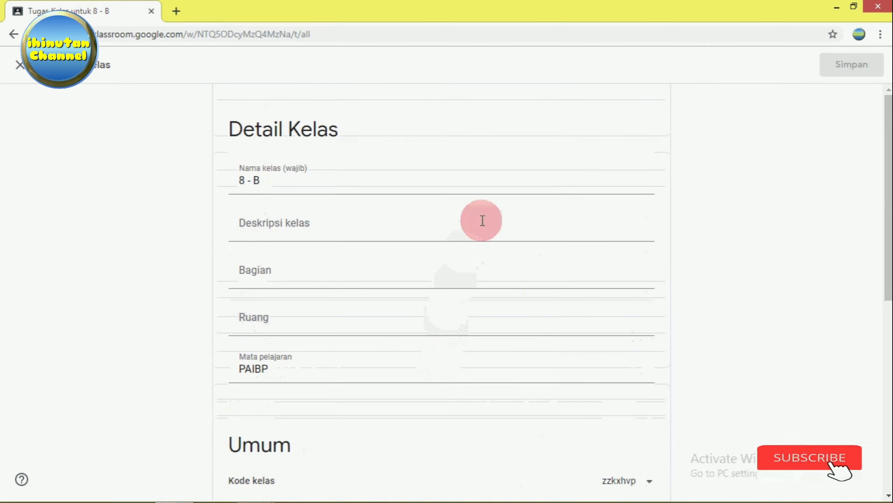
click(20, 65)
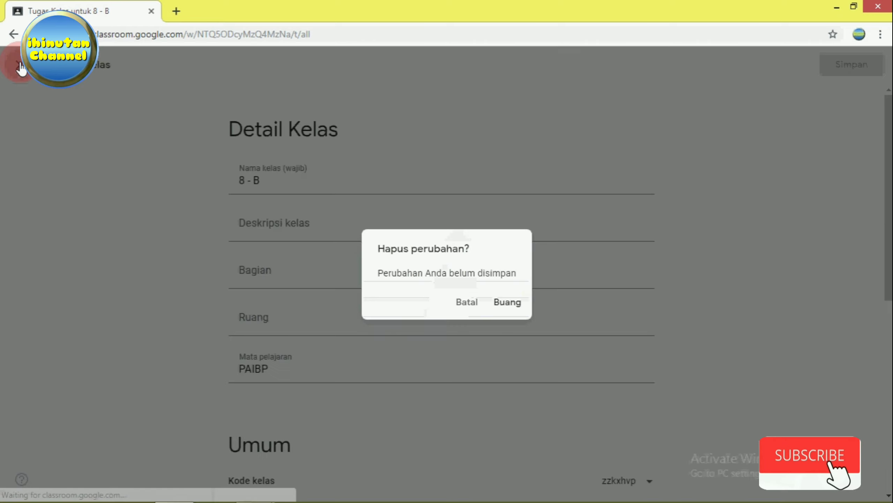
click(499, 306)
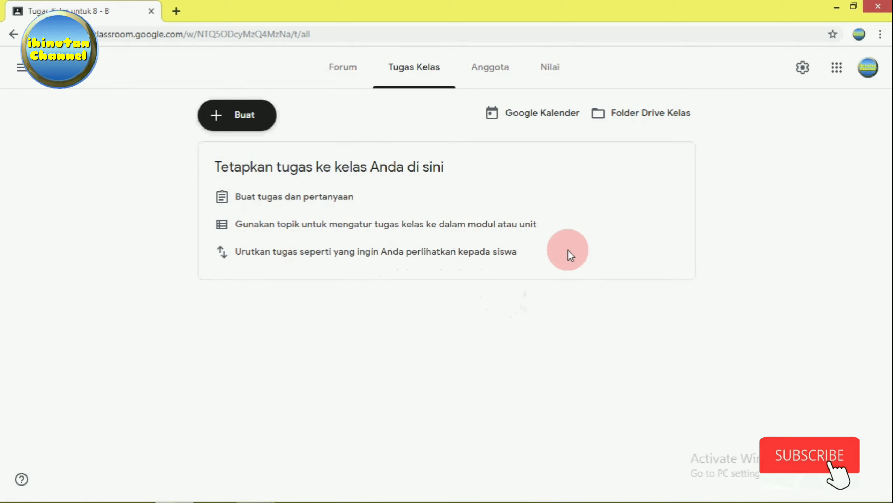
click(801, 69)
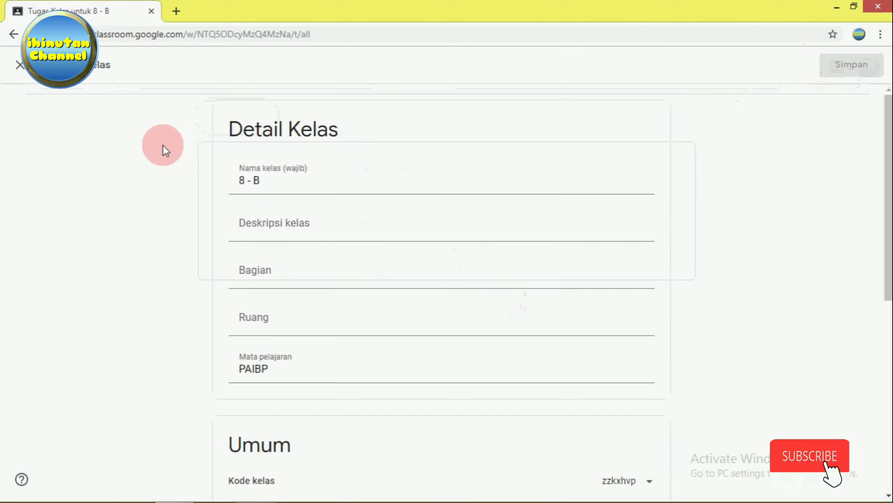
click(19, 64)
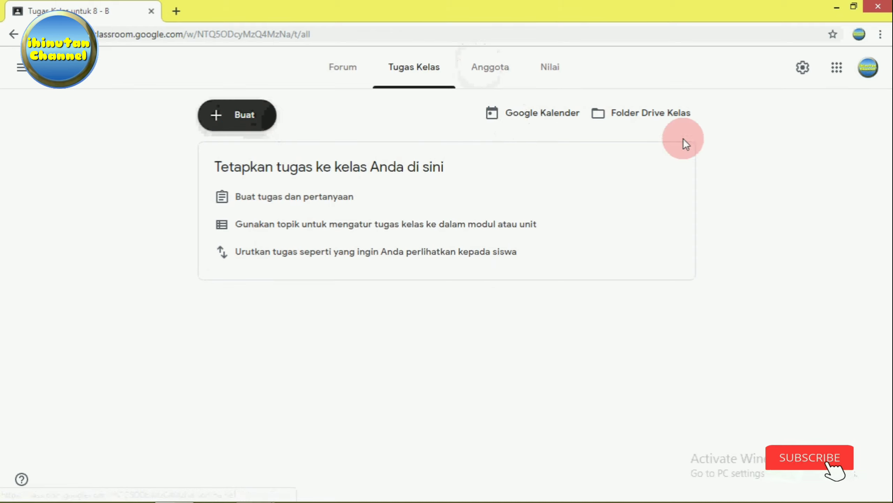
View the class's Google Drive folder, and close it to return to Tugas Kelas.
click(643, 125)
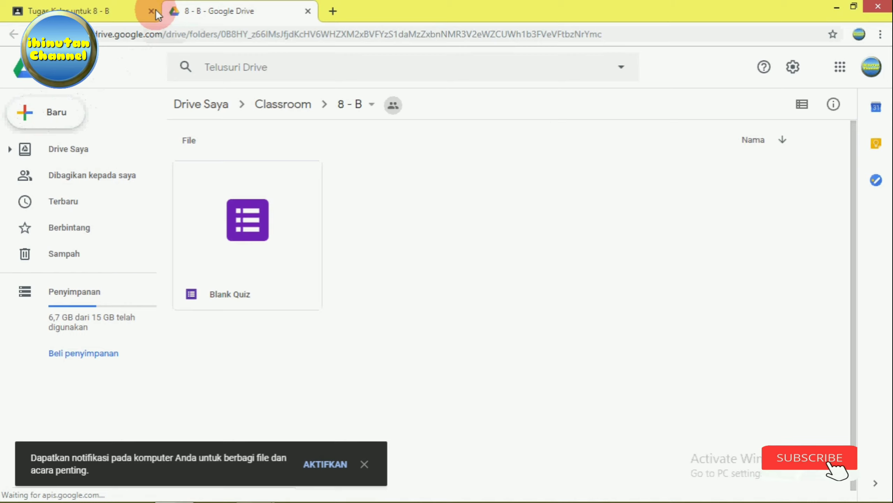
click(101, 10)
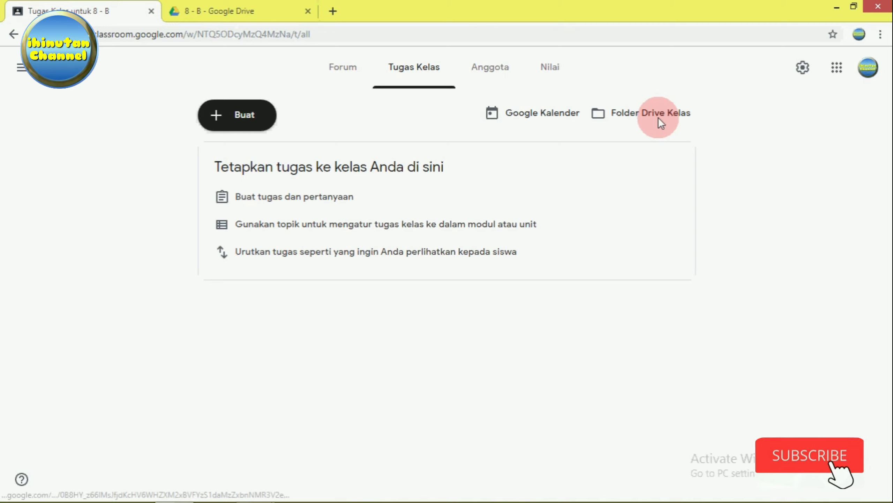
click(239, 14)
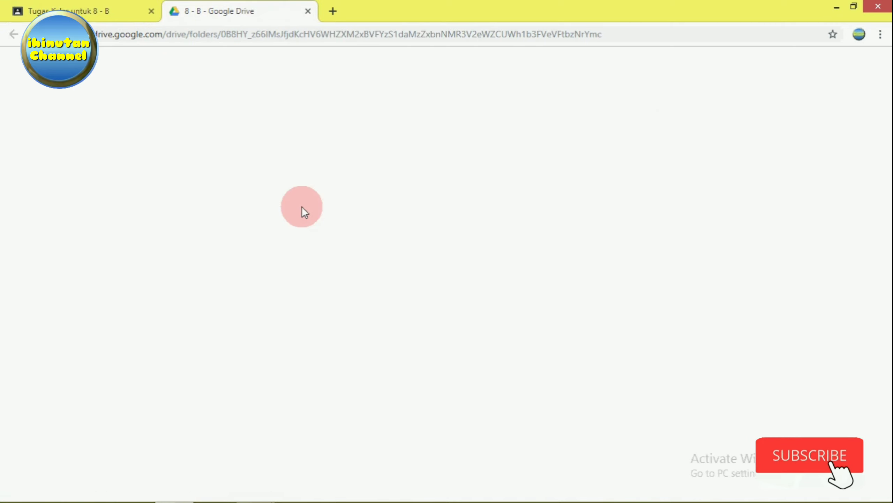
click(309, 14)
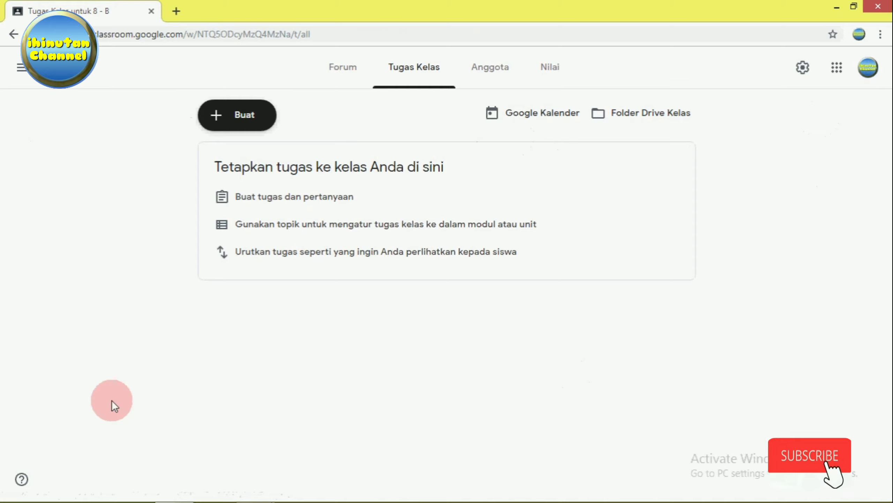
Go to the overview of all classes, and view the options for joining or creating a class.
click(19, 74)
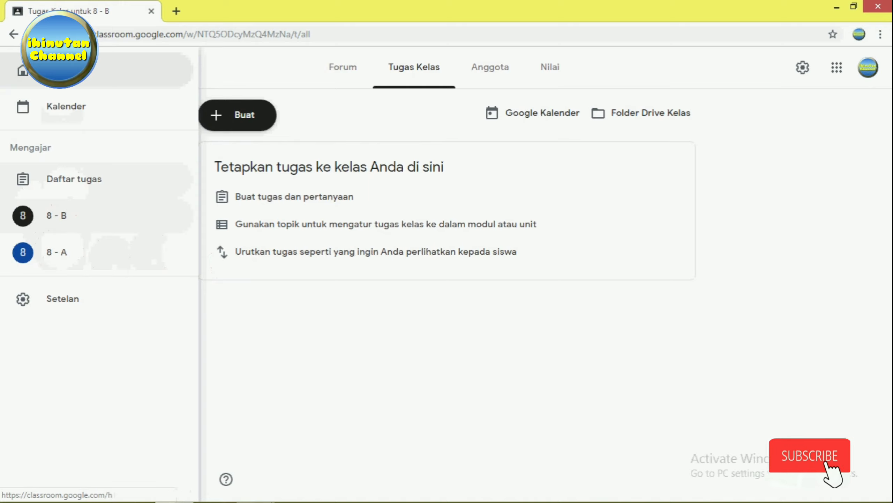
click(58, 65)
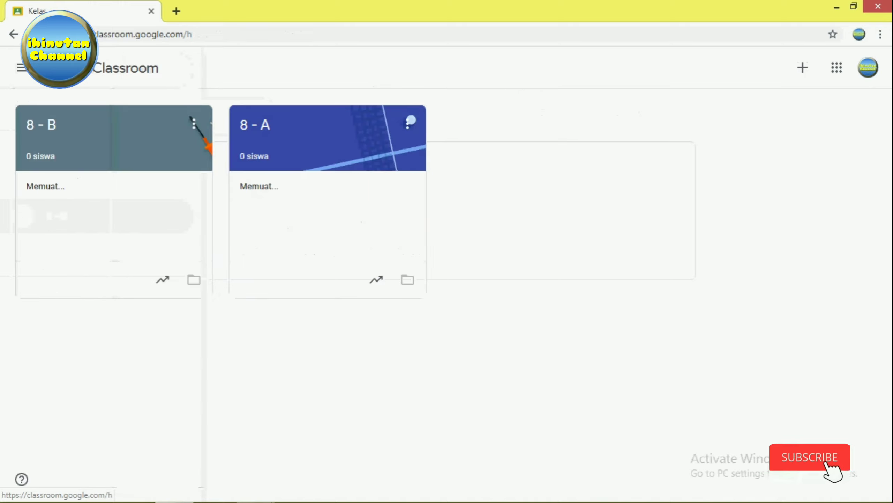
click(803, 68)
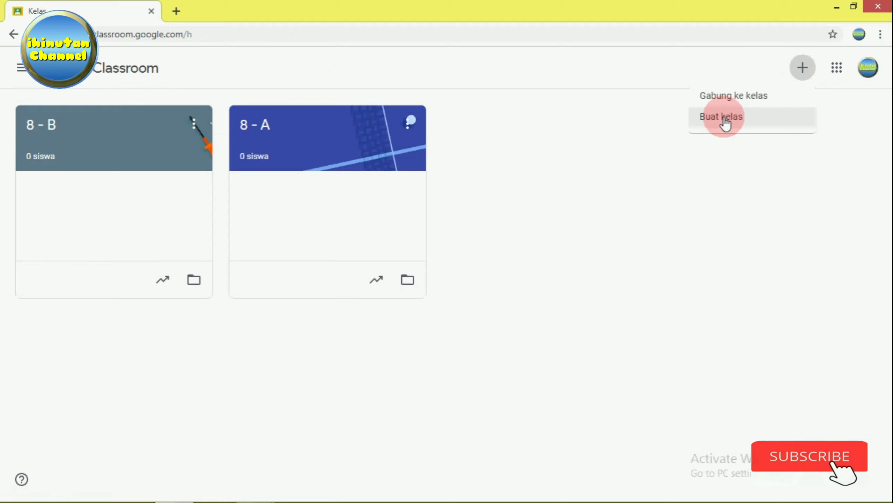
click(726, 120)
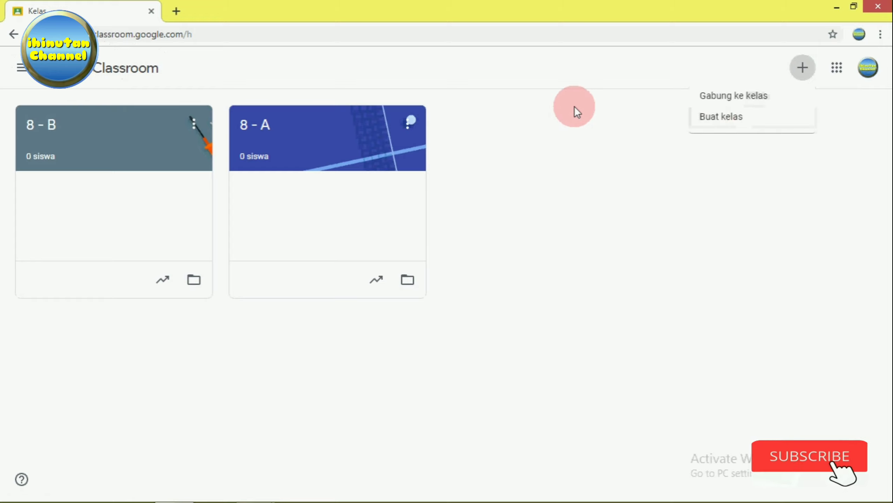
Paste the copied class code into the Gabung ke kelas form's Kode kelas field, and cancel without joining.
click(726, 104)
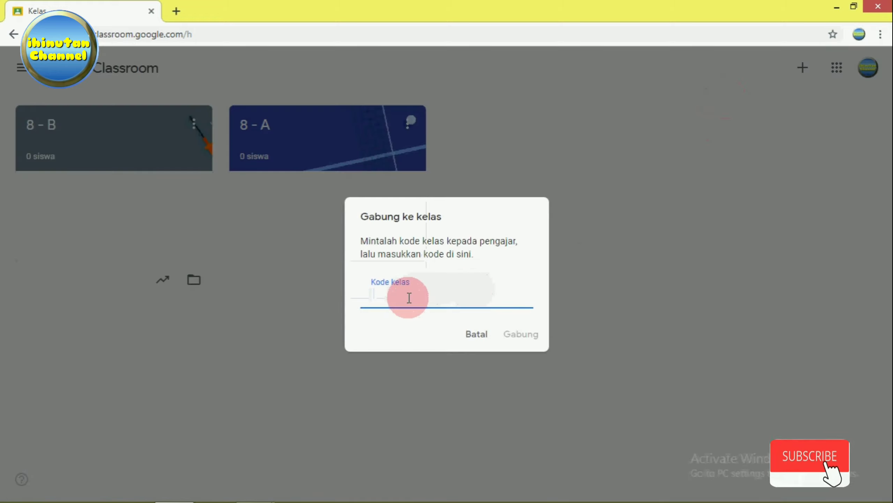
right_click(411, 296)
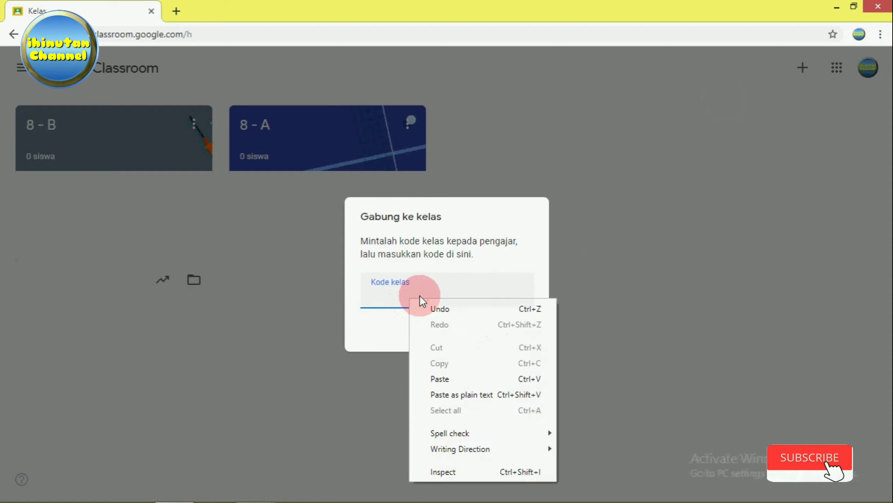
click(455, 380)
click(393, 296)
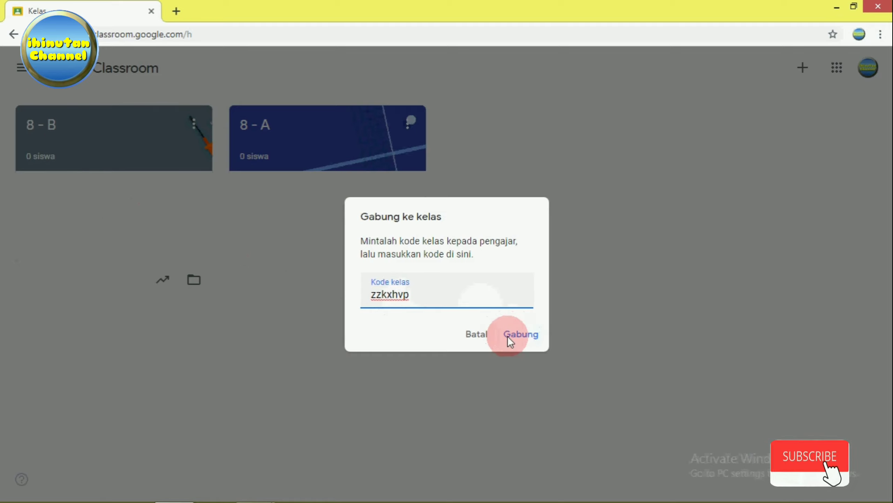
click(477, 334)
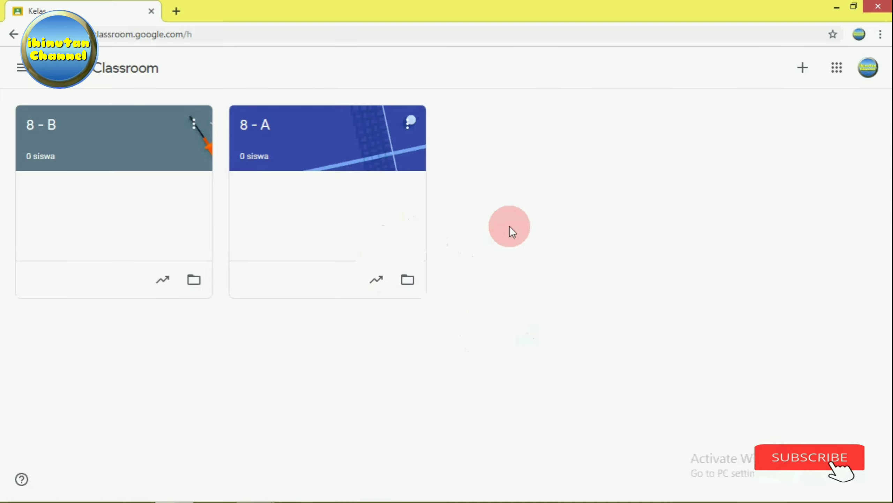